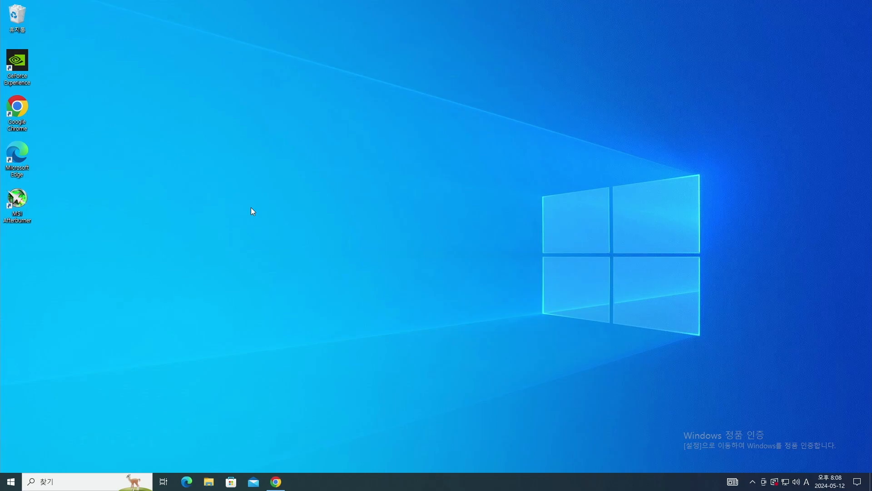
- Search the web for 'genesix wallet' and open the Genesix Wallet GitHub repository
{"action": "double_click", "coordinate": [17, 109]}
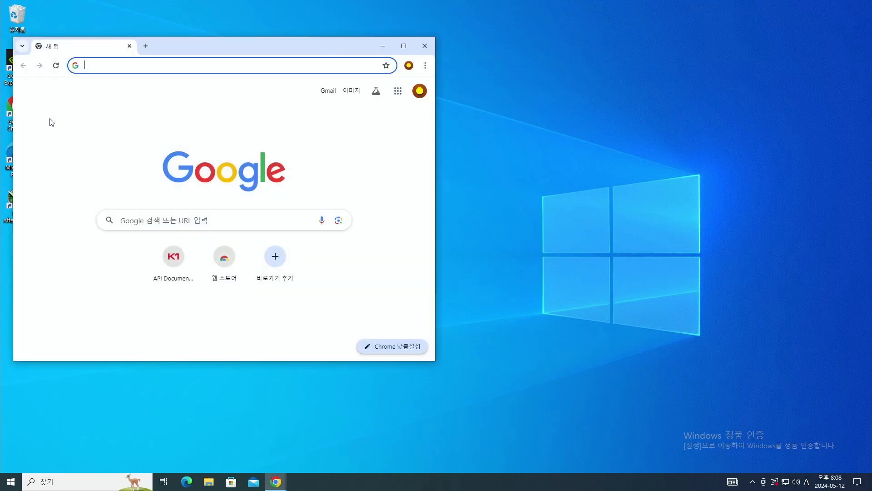
{"action": "left_click", "coordinate": [138, 67]}
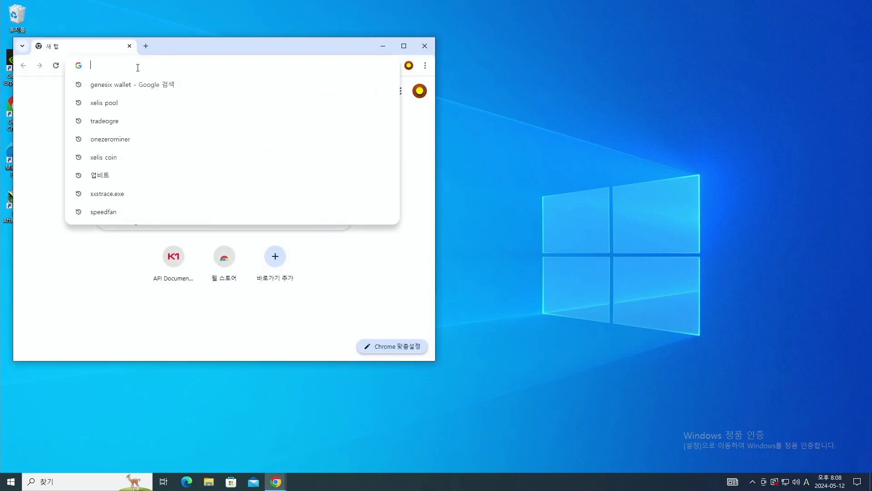
{"action": "type", "text": "genesix wallet"}
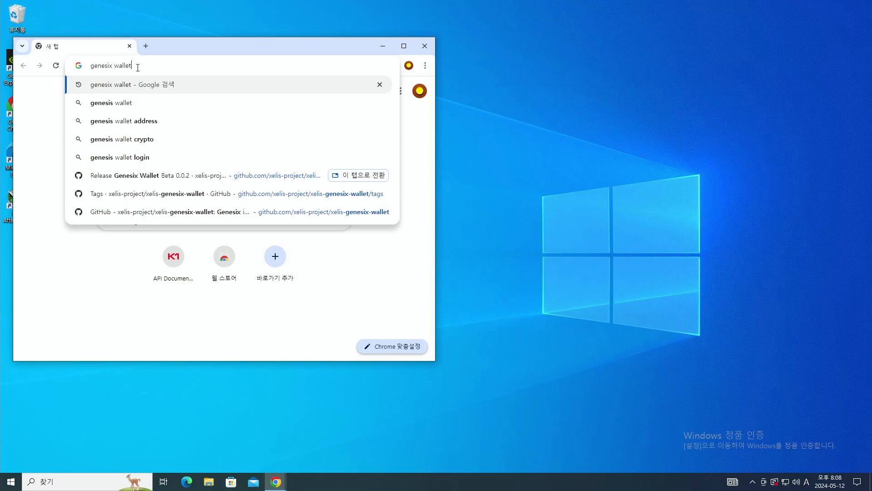
{"action": "key", "text": "Return"}
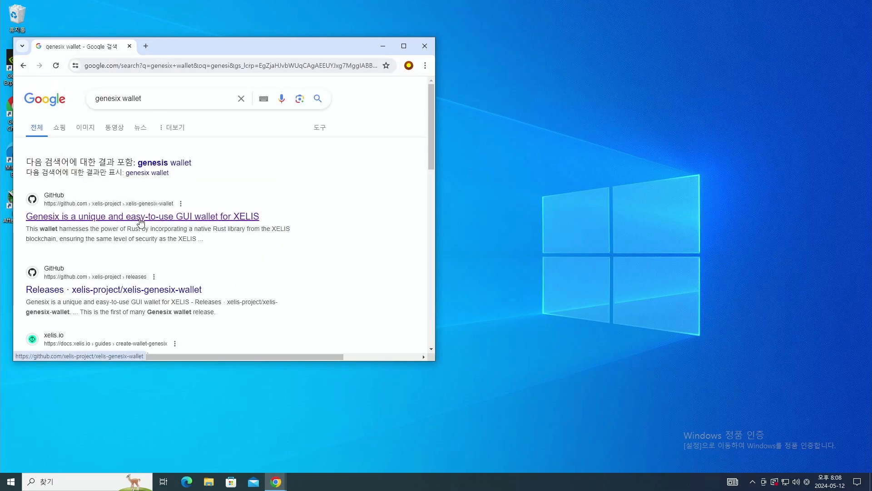
{"action": "left_click", "coordinate": [140, 221]}
- Go to the 0.0.2 release under Tags and download genesix_windows.zip
{"action": "scroll", "coordinate": [384, 228], "scroll_direction": "down", "scroll_amount": 3}
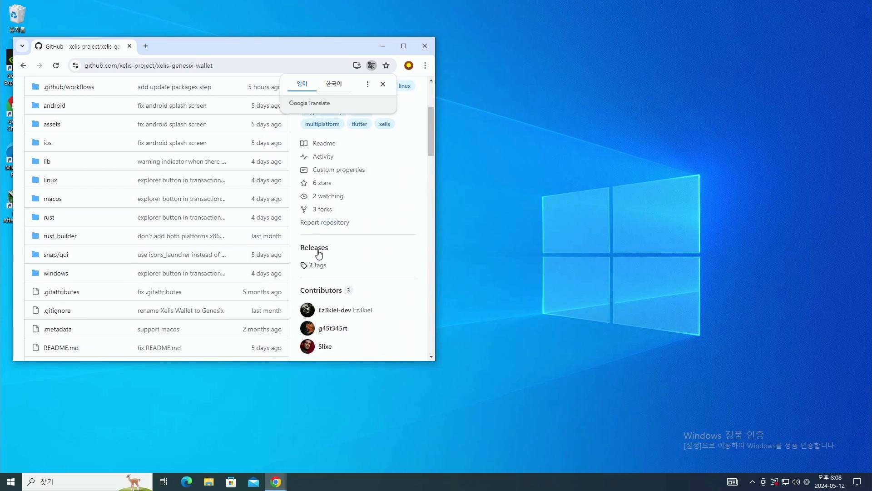
{"action": "left_click", "coordinate": [322, 266]}
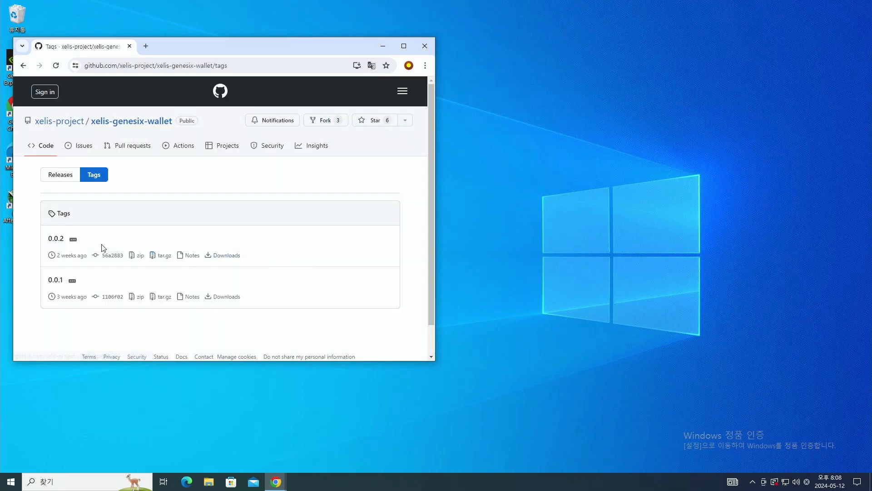
{"action": "left_click", "coordinate": [55, 240]}
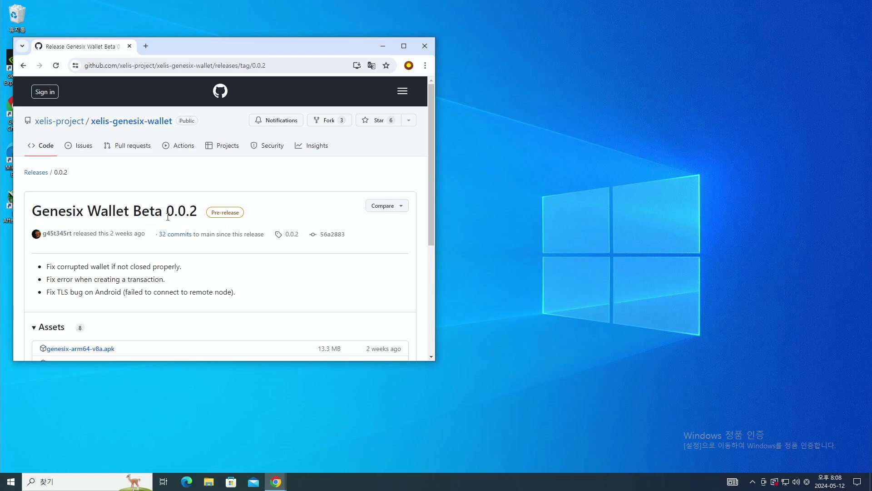
{"action": "scroll", "coordinate": [156, 253], "scroll_direction": "down", "scroll_amount": 2}
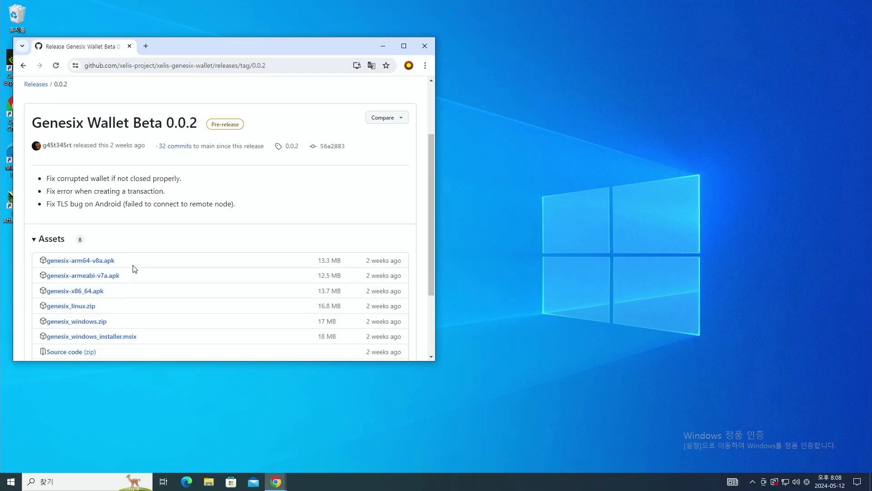
{"action": "left_click", "coordinate": [75, 323]}
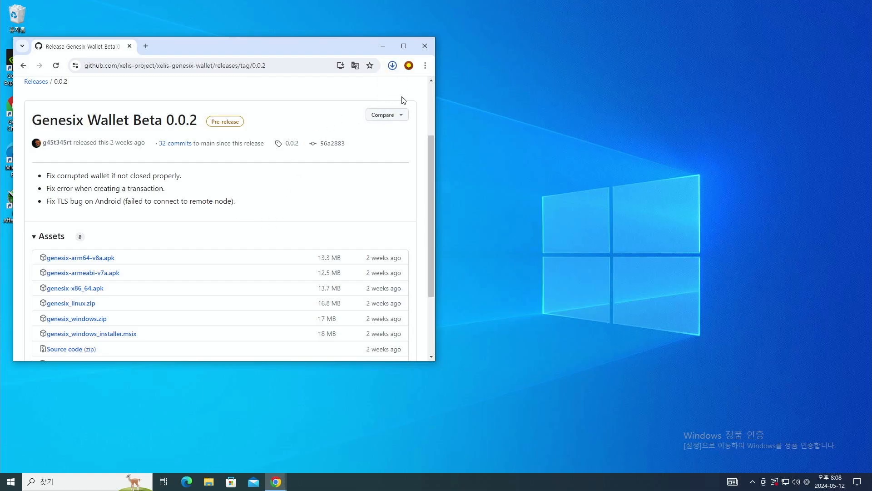
- Extract all files from the downloaded genesix_windows.zip
{"action": "left_click", "coordinate": [367, 106]}
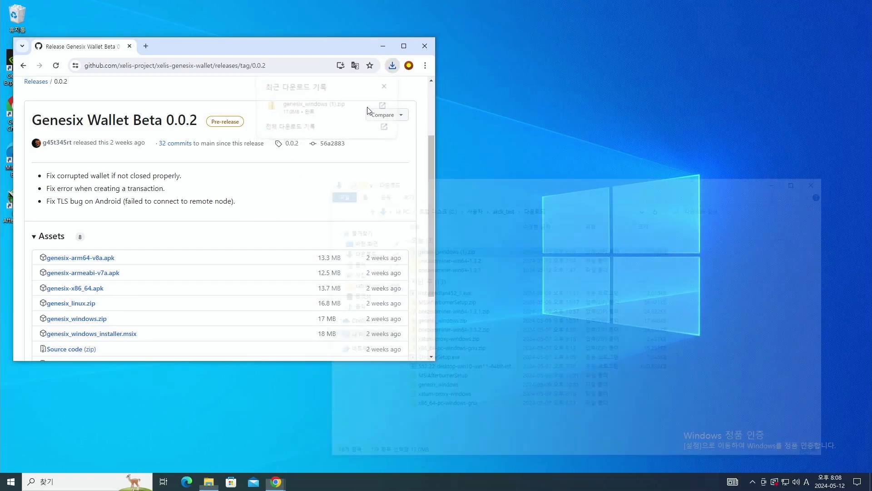
{"action": "right_click", "coordinate": [455, 251]}
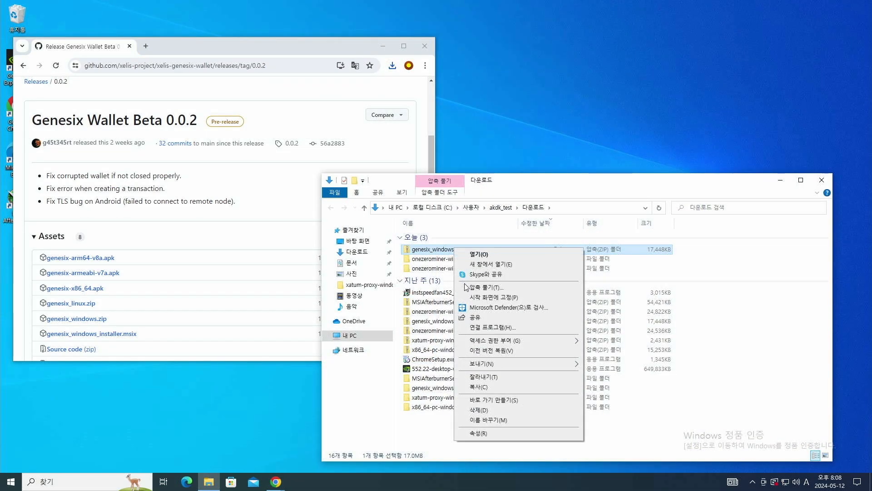
{"action": "left_click", "coordinate": [472, 289]}
{"action": "left_click", "coordinate": [505, 326]}
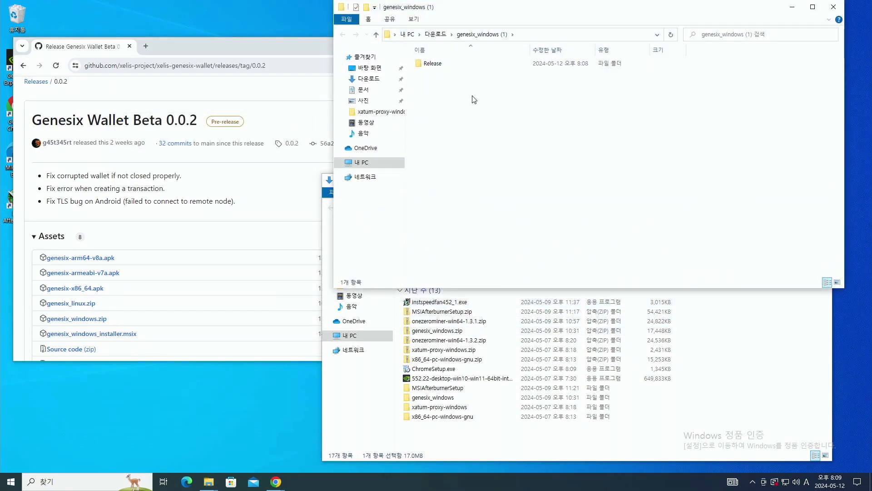
- Run genesix.exe from the Release folder, allowing it past the SmartScreen warning
{"action": "double_click", "coordinate": [432, 63]}
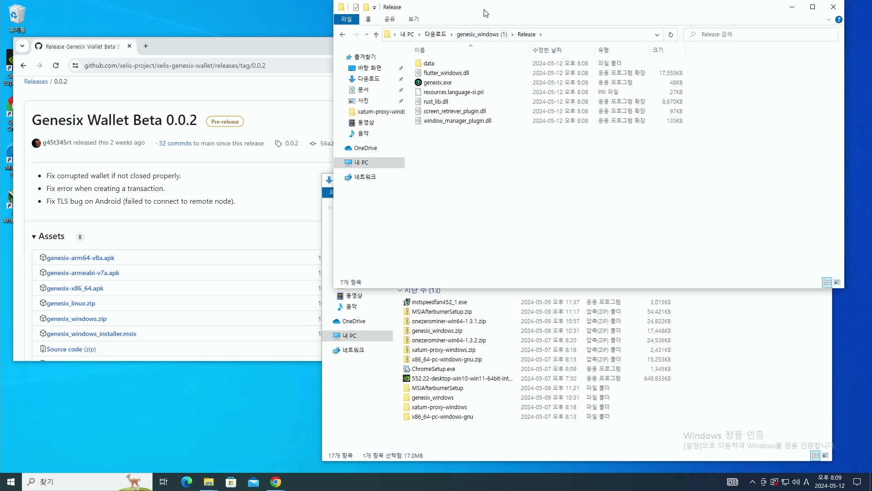
{"action": "left_click_drag", "start_coordinate": [480, 9], "coordinate": [468, 173]}
{"action": "double_click", "coordinate": [422, 249]}
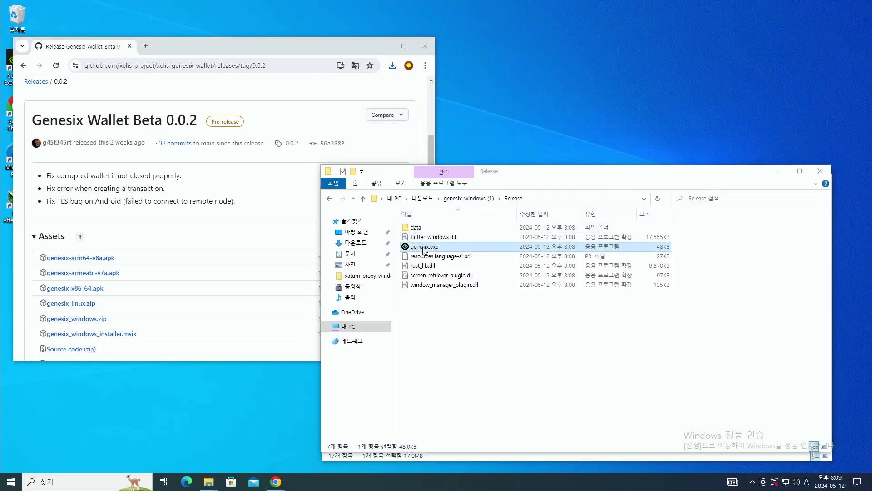
{"action": "left_click", "coordinate": [350, 178]}
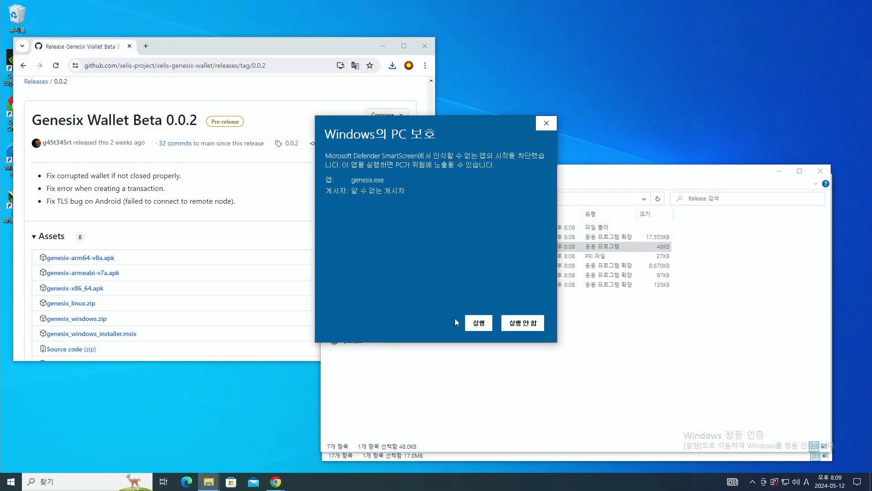
{"action": "left_click", "coordinate": [479, 323]}
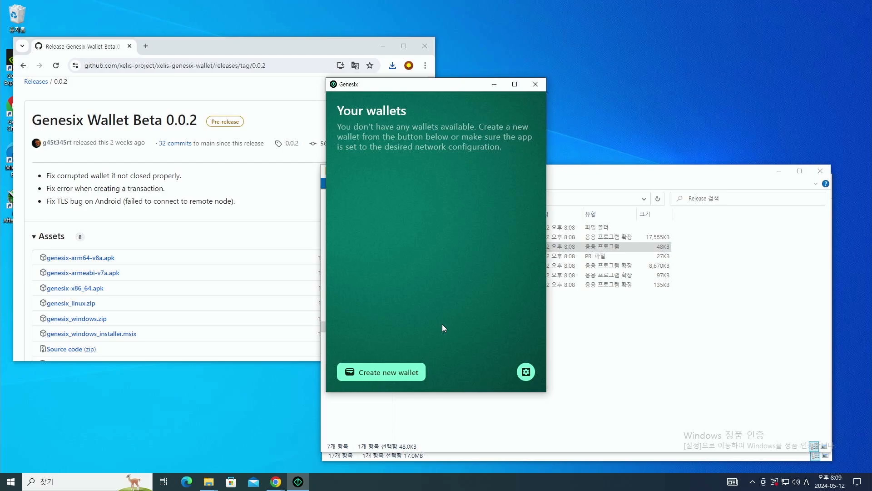
- Create a new wallet named 'akdk2' with a password and its confirmation
{"action": "left_click", "coordinate": [396, 372]}
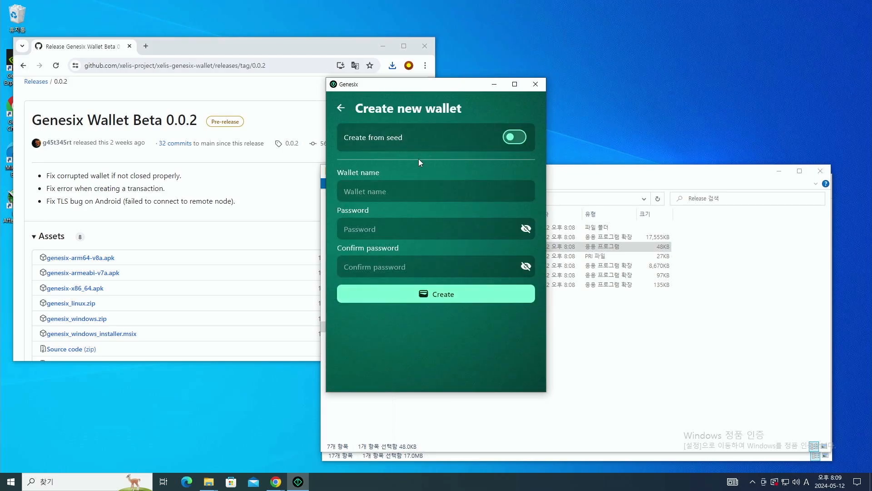
{"action": "left_click", "coordinate": [388, 191]}
{"action": "type", "text": "akdk2"}
{"action": "key", "text": "Tab"}
{"action": "type", "text": "••••"}
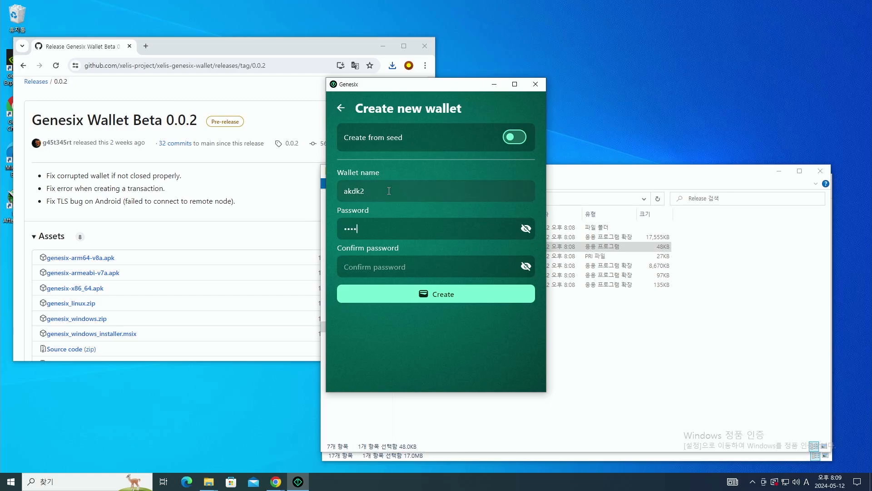
{"action": "type", "text": "•••••"}
{"action": "key", "text": "Tab"}
{"action": "left_click", "coordinate": [395, 271]}
{"action": "type", "text": "••••••"}
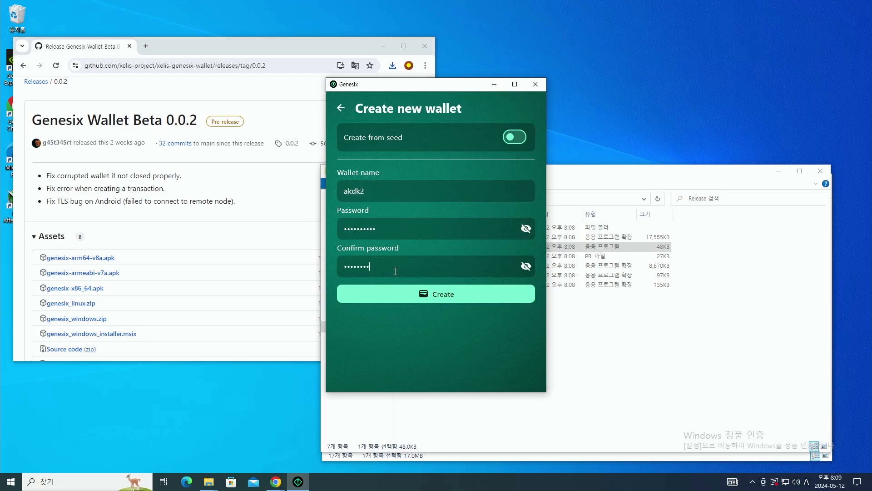
{"action": "type", "text": "••••"}
{"action": "left_click", "coordinate": [412, 296]}
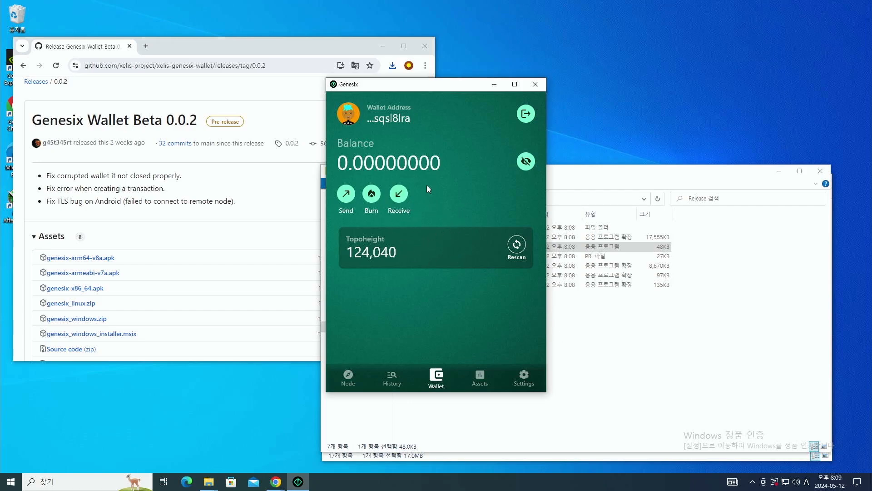
- Copy the wallet's full receiving address from the Receive QR view
{"action": "left_click", "coordinate": [389, 119]}
{"action": "left_click", "coordinate": [399, 194]}
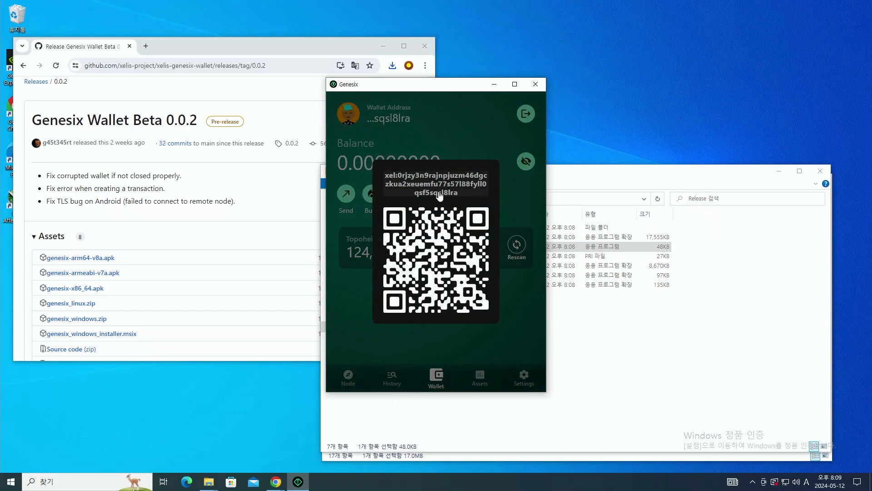
{"action": "left_click", "coordinate": [425, 191]}
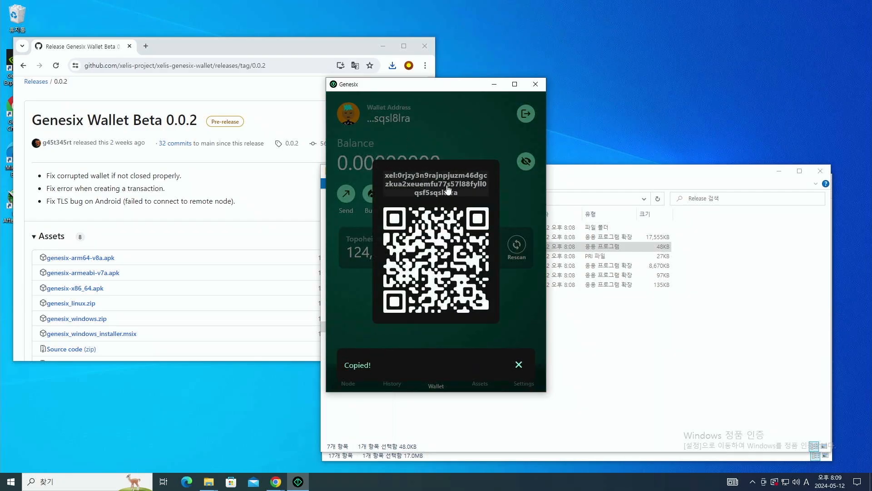
{"action": "left_click", "coordinate": [520, 363]}
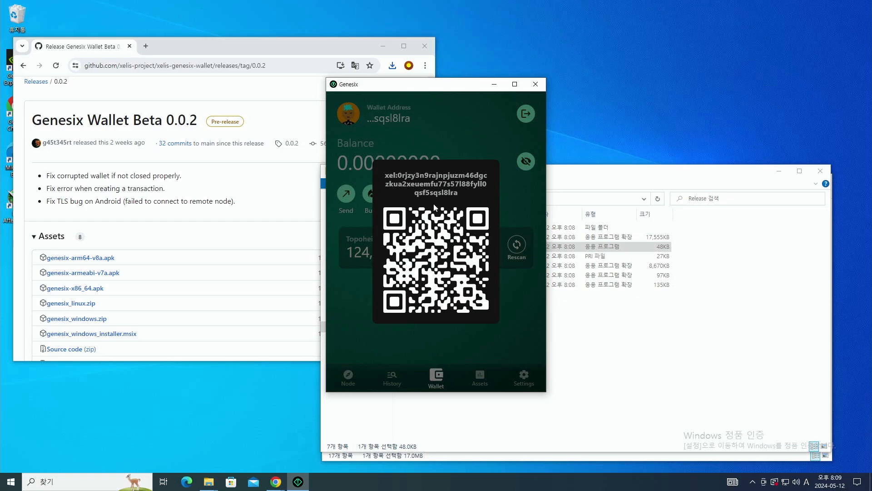
{"action": "left_click", "coordinate": [365, 301]}
- Inspect the Send screen's amount and recipient fields, then copy the address again from home
{"action": "left_click", "coordinate": [346, 194]}
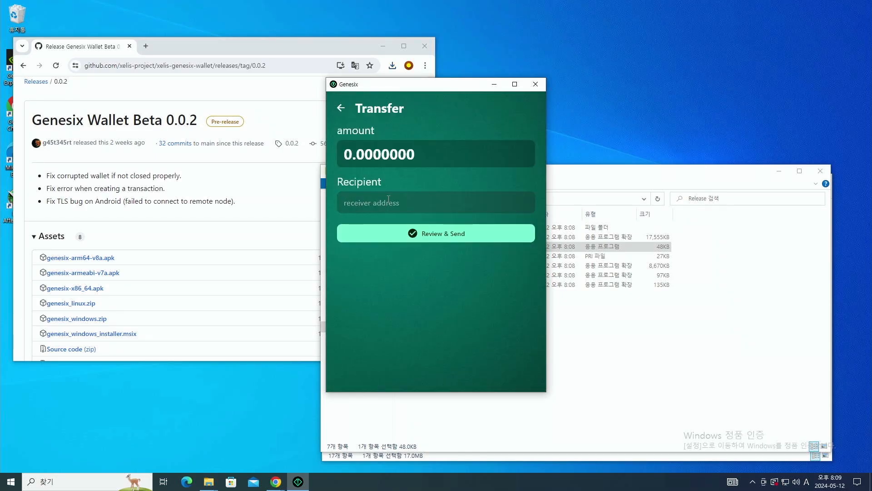
{"action": "left_click", "coordinate": [422, 159]}
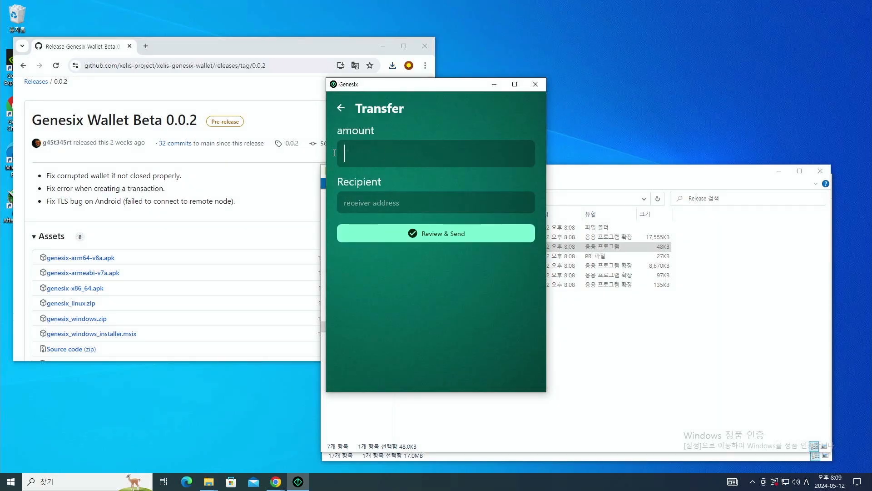
{"action": "left_click", "coordinate": [371, 204]}
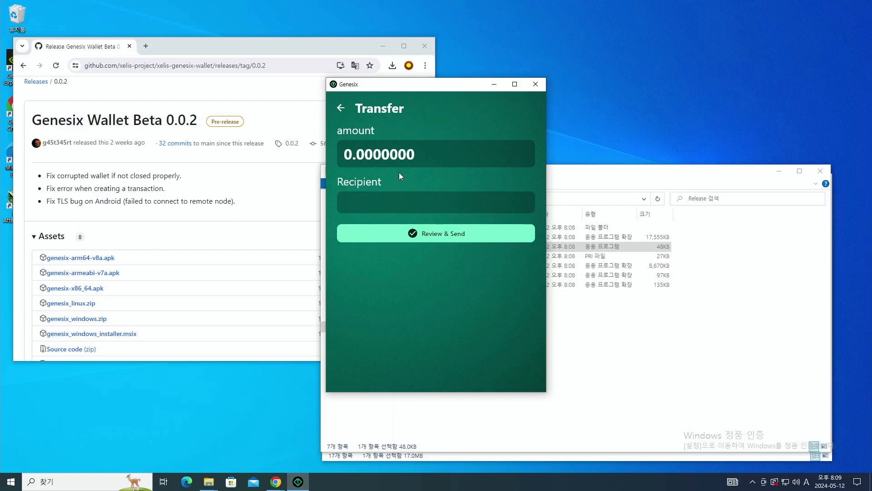
{"action": "left_click", "coordinate": [340, 108]}
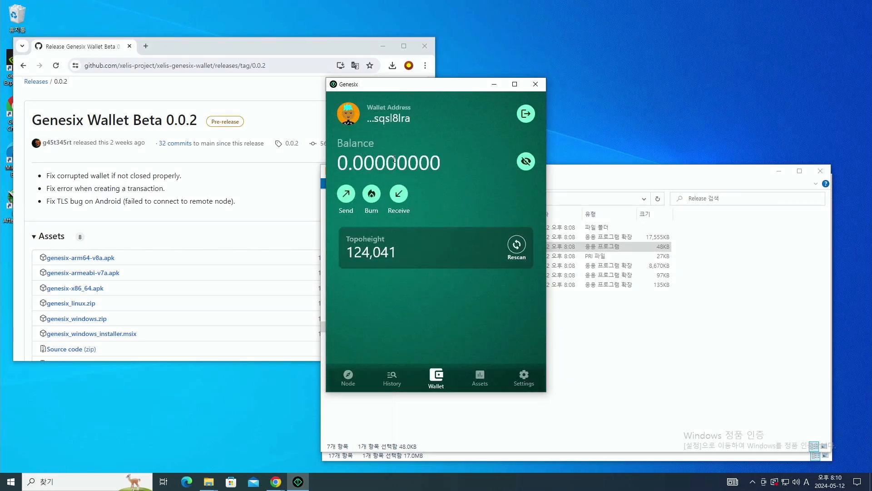
{"action": "left_click", "coordinate": [390, 119]}
- Search the web for 'xelis' and open the XelPool mining pool site
{"action": "left_click", "coordinate": [568, 324]}
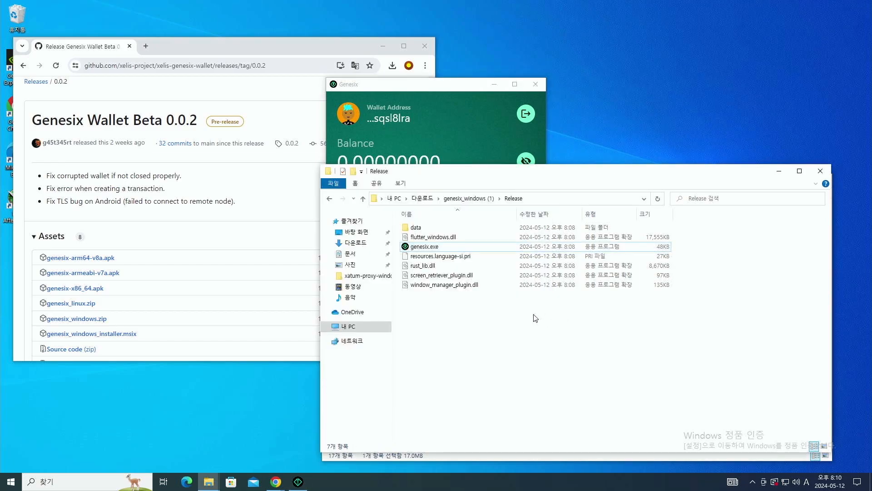
{"action": "left_click", "coordinate": [146, 45]}
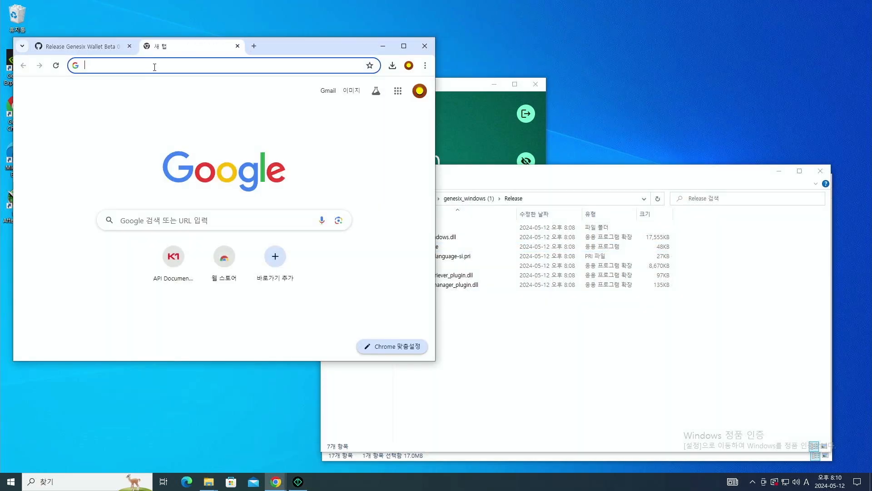
{"action": "type", "text": "xel"}
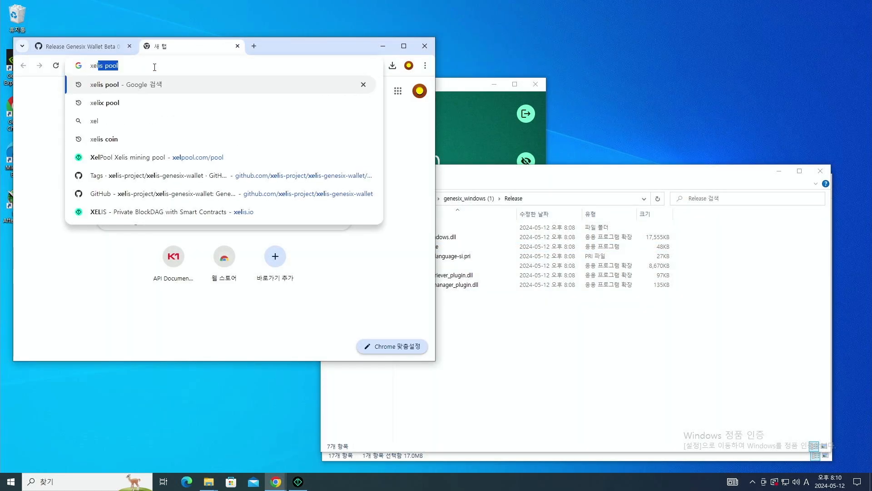
{"action": "type", "text": "is"}
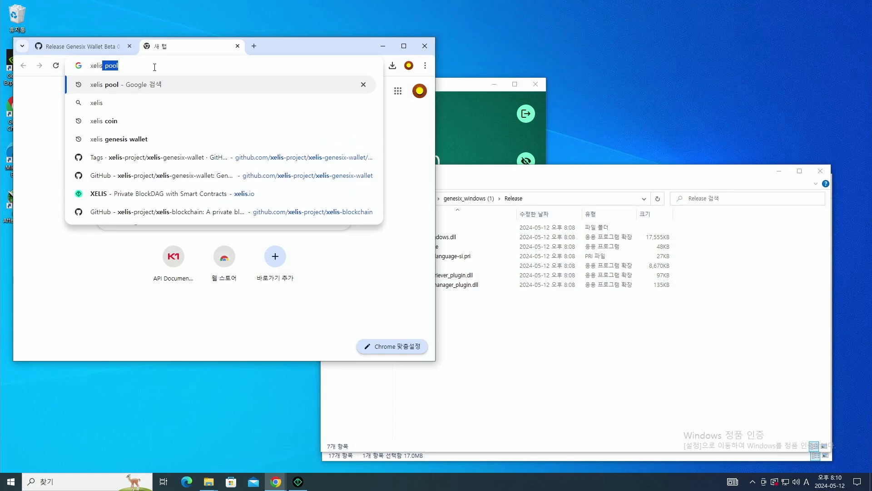
{"action": "key", "text": "Return"}
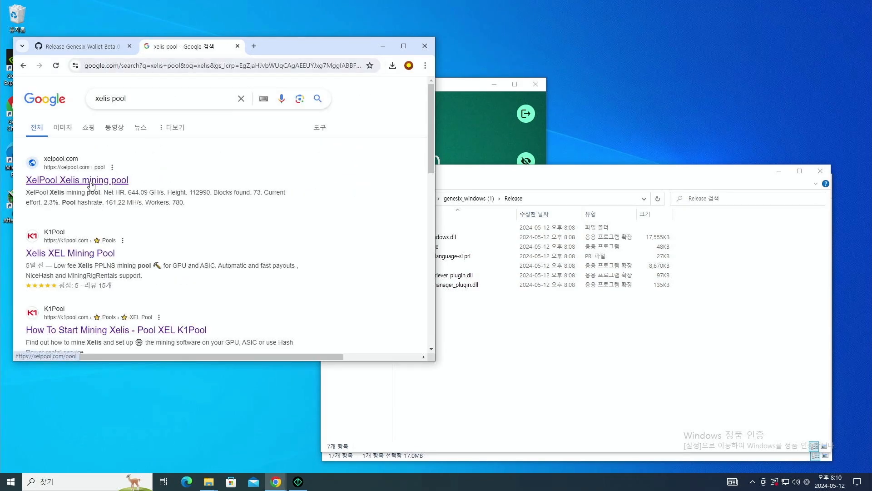
{"action": "left_click", "coordinate": [91, 182]}
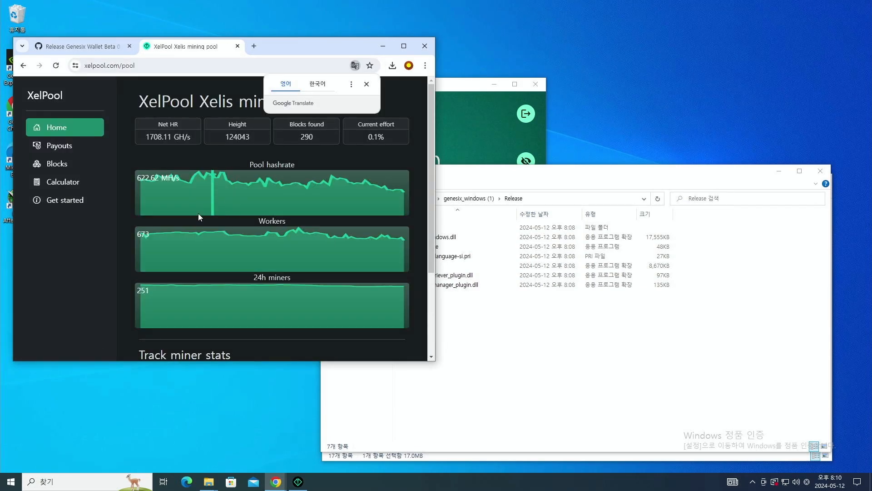
- Open XelPool's Get started guide and scroll to the mining software instructions
{"action": "scroll", "coordinate": [173, 198], "scroll_direction": "down", "scroll_amount": 2}
{"action": "left_click", "coordinate": [64, 196]}
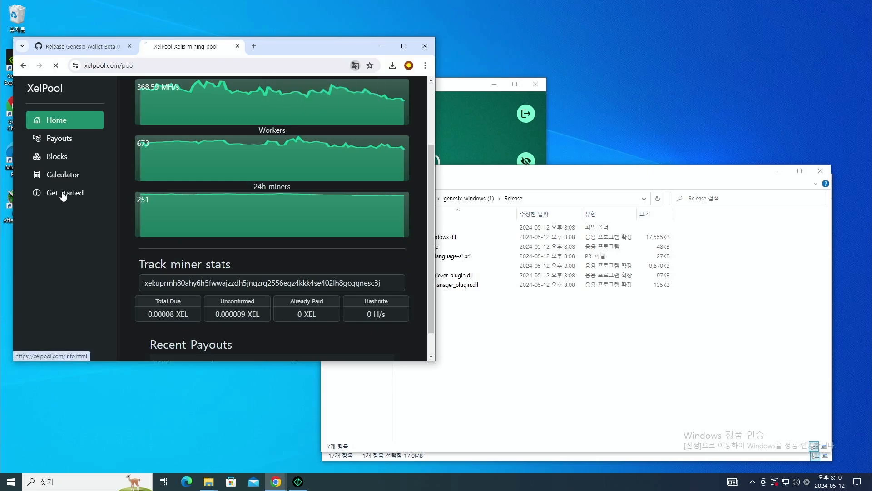
{"action": "scroll", "coordinate": [297, 228], "scroll_direction": "down", "scroll_amount": 2}
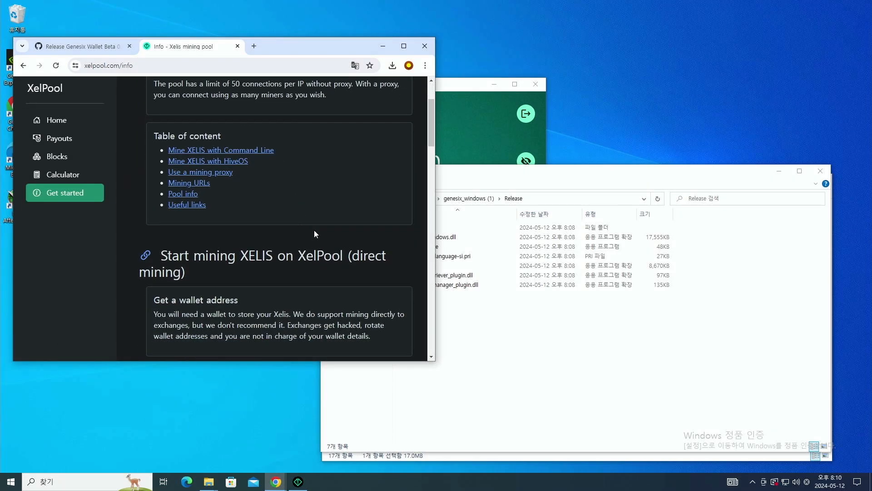
{"action": "left_click_drag", "start_coordinate": [353, 259], "coordinate": [176, 285]}
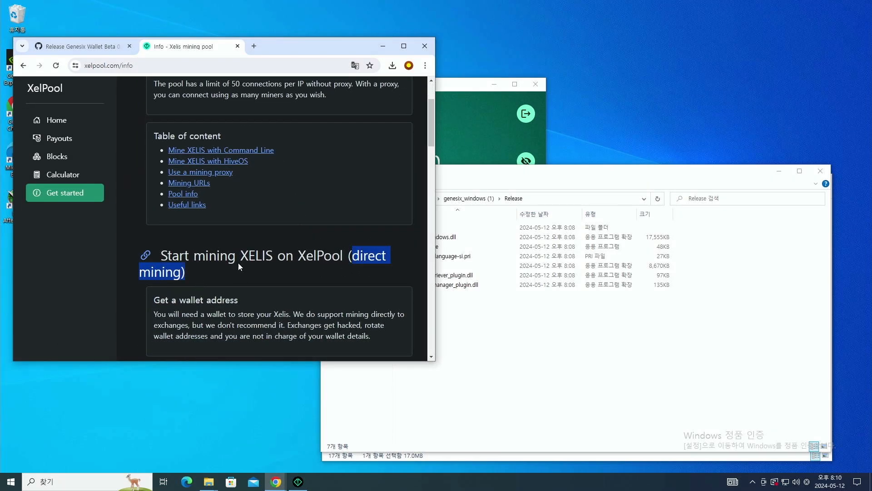
{"action": "scroll", "coordinate": [270, 259], "scroll_direction": "down", "scroll_amount": 3}
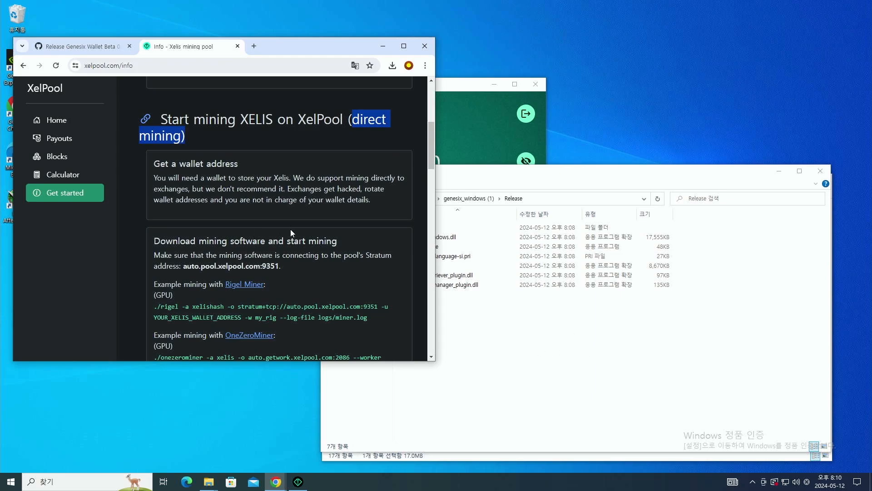
{"action": "scroll", "coordinate": [415, 303], "scroll_direction": "down", "scroll_amount": 2}
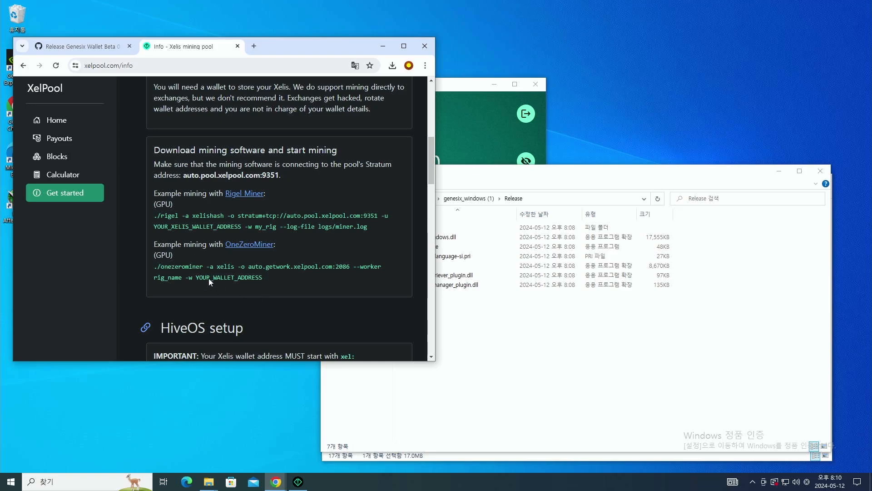
- Open the OneZeroMiner 1.3.2 GitHub release and download onezerominer-win64-1.3.2.zip
{"action": "left_click", "coordinate": [487, 330]}
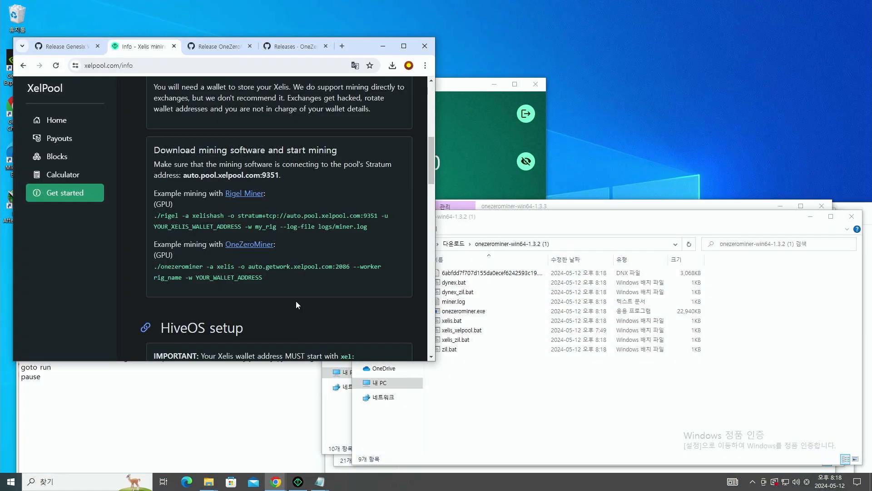
{"action": "left_click", "coordinate": [258, 245]}
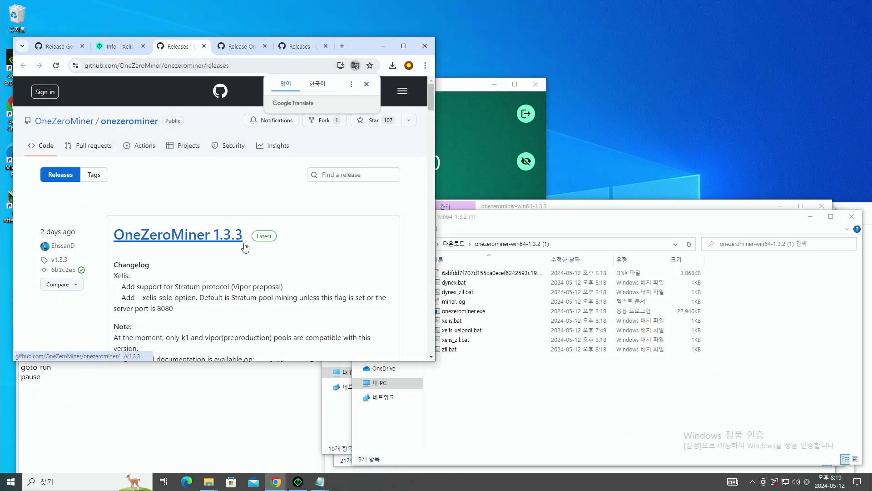
{"action": "scroll", "coordinate": [254, 245], "scroll_direction": "down", "scroll_amount": 7}
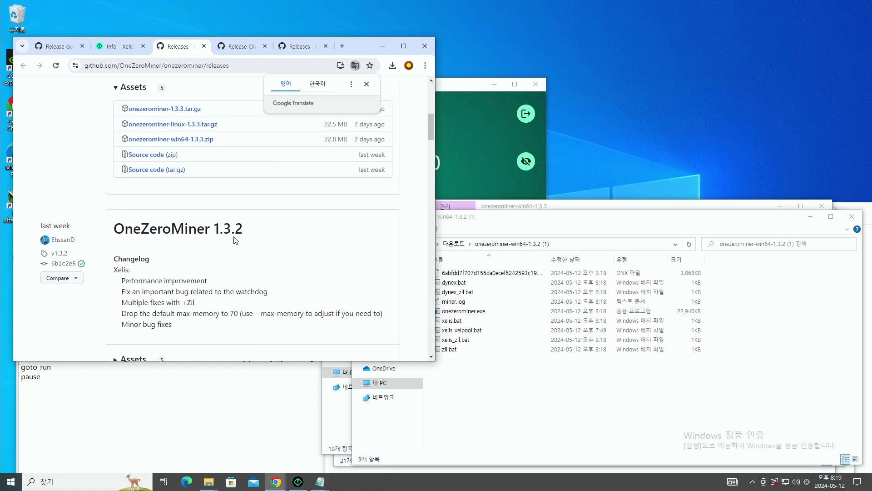
{"action": "left_click", "coordinate": [130, 240]}
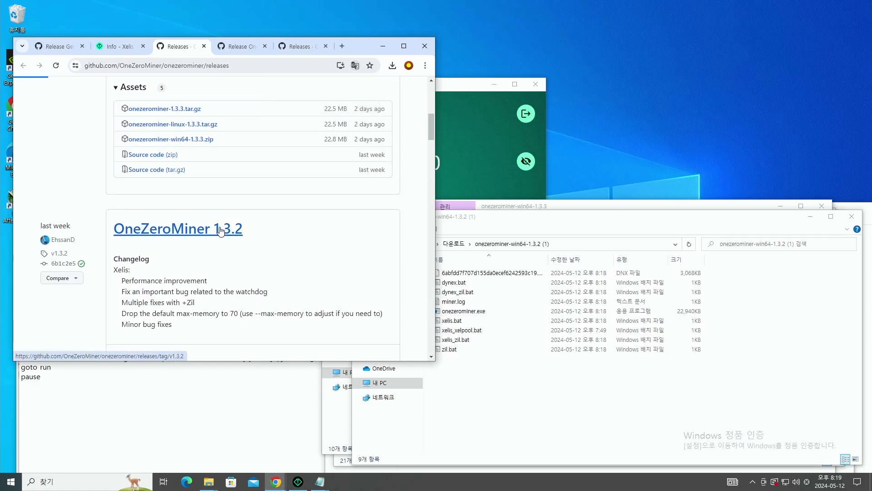
{"action": "scroll", "coordinate": [220, 228], "scroll_direction": "down", "scroll_amount": 4}
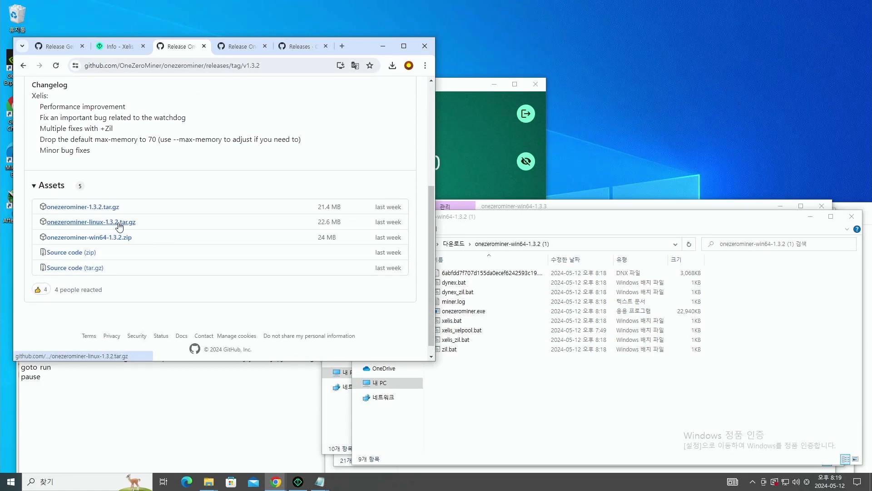
{"action": "left_click", "coordinate": [115, 239]}
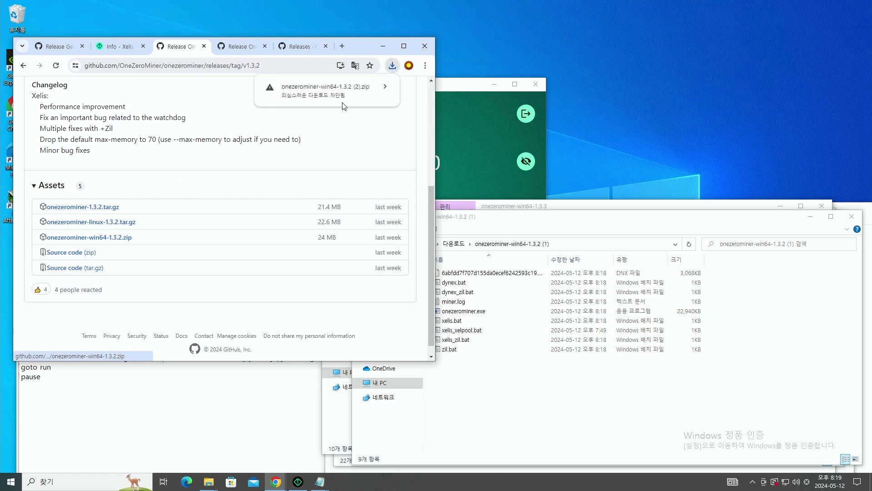
{"action": "left_click", "coordinate": [384, 88]}
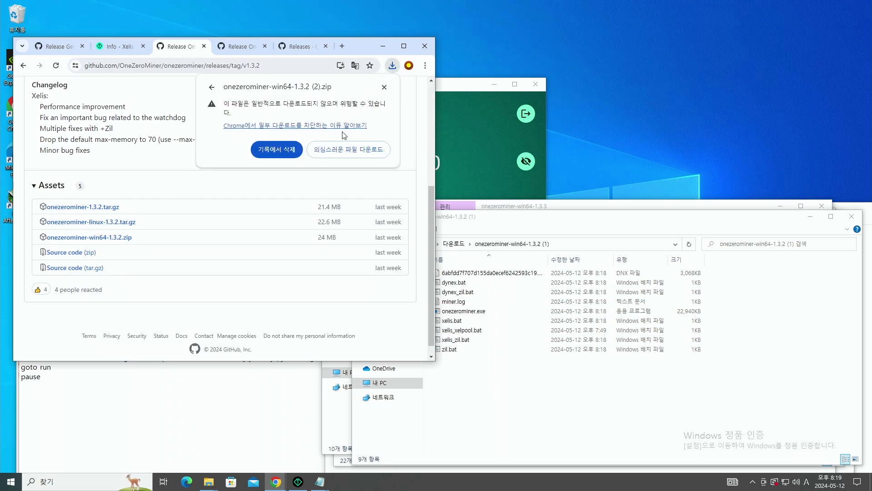
- Keep the flagged download and extract onezerominer-win64-1.3.2.zip
{"action": "left_click", "coordinate": [330, 151]}
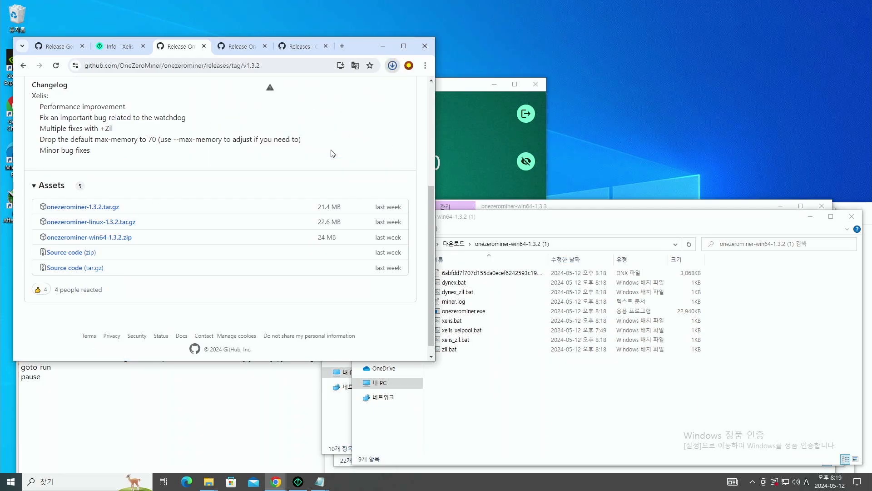
{"action": "left_click", "coordinate": [392, 66]}
{"action": "left_click", "coordinate": [369, 109]}
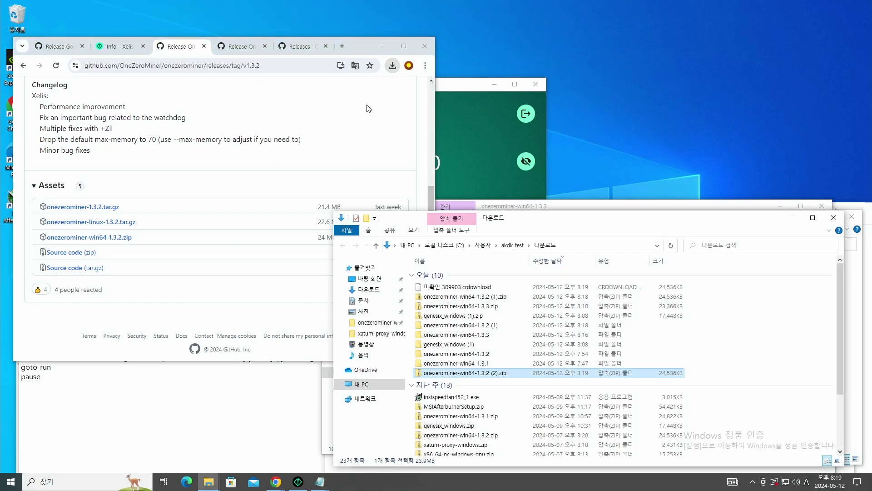
{"action": "right_click", "coordinate": [471, 373]}
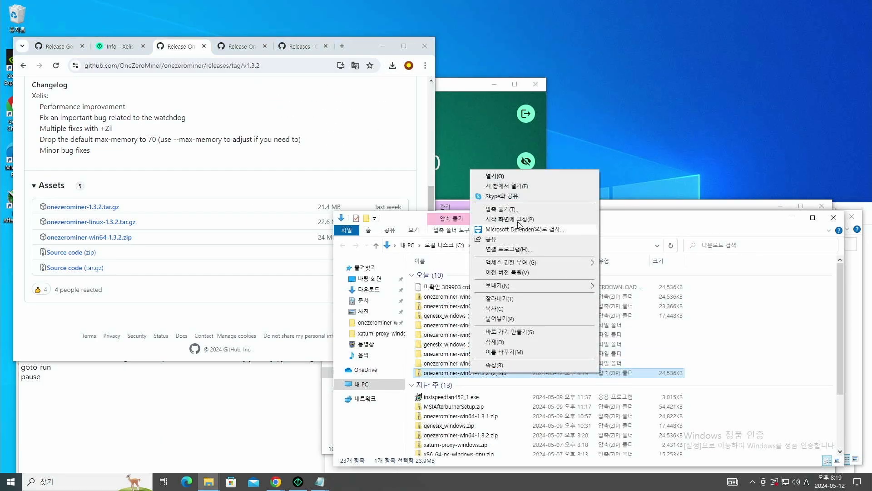
{"action": "left_click", "coordinate": [502, 209]}
{"action": "left_click", "coordinate": [512, 328]}
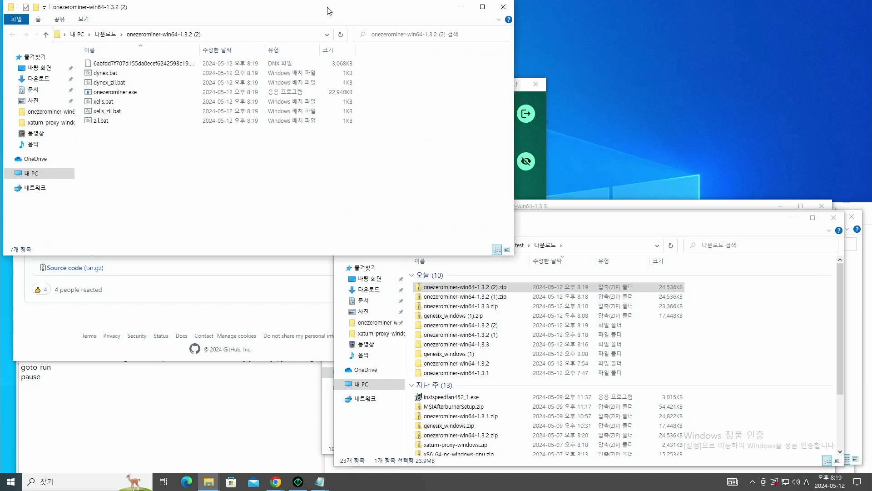
- Open xelis.bat in Notepad for editing, allowing it past the SmartScreen warning
{"action": "left_click_drag", "start_coordinate": [329, 10], "coordinate": [572, 81]}
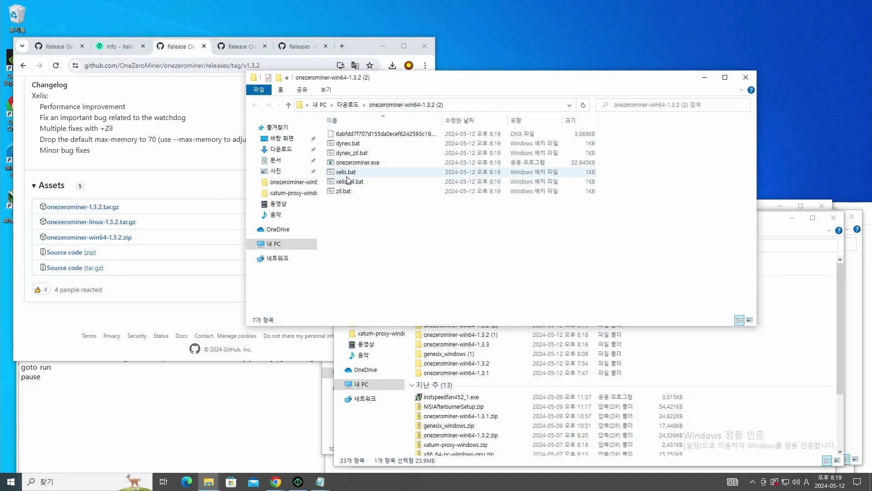
{"action": "right_click", "coordinate": [347, 176]}
{"action": "left_click", "coordinate": [366, 193]}
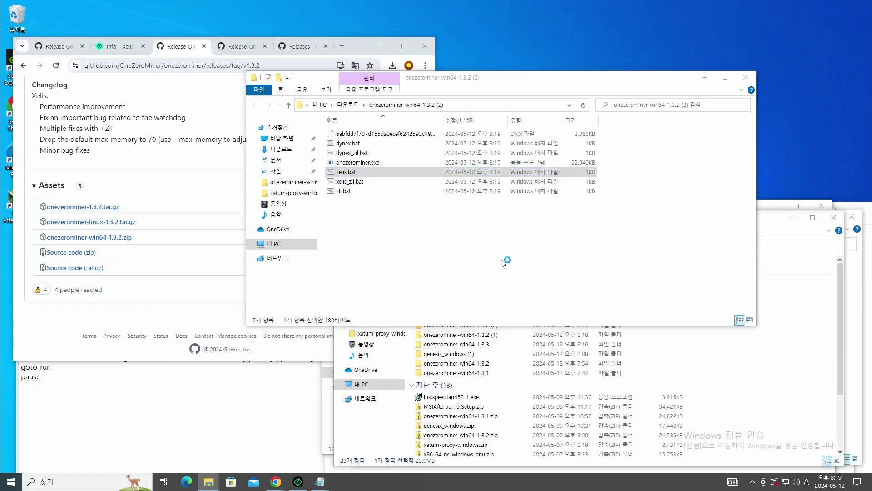
{"action": "left_click", "coordinate": [350, 178]}
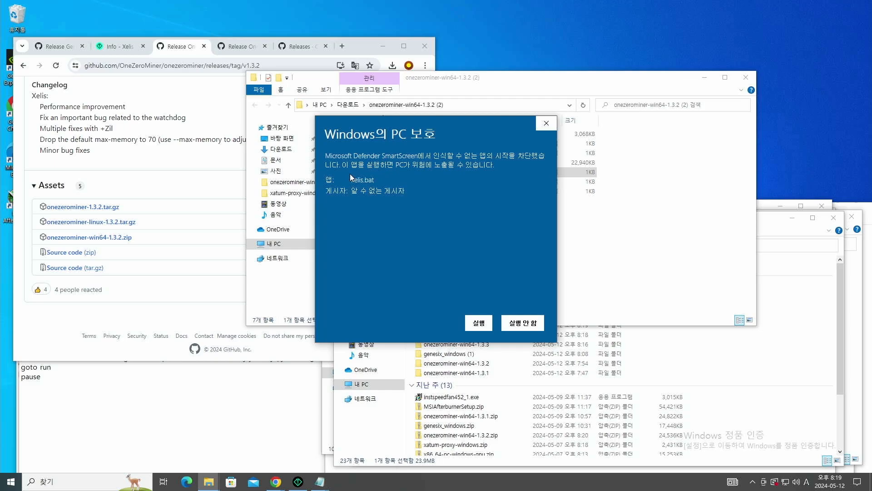
{"action": "left_click", "coordinate": [471, 317]}
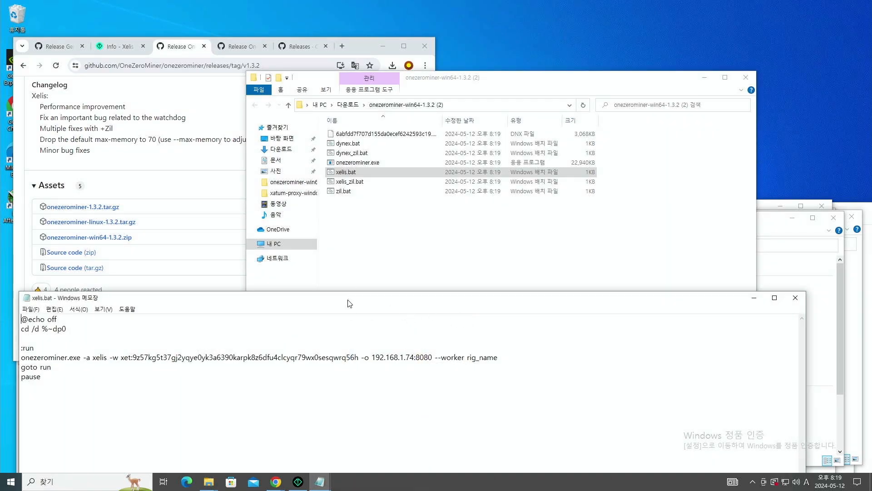
- Replace xelis.bat's miner line with XelPool's OneZeroMiner example command, without the leading ./
{"action": "left_click_drag", "start_coordinate": [349, 303], "coordinate": [402, 115]}
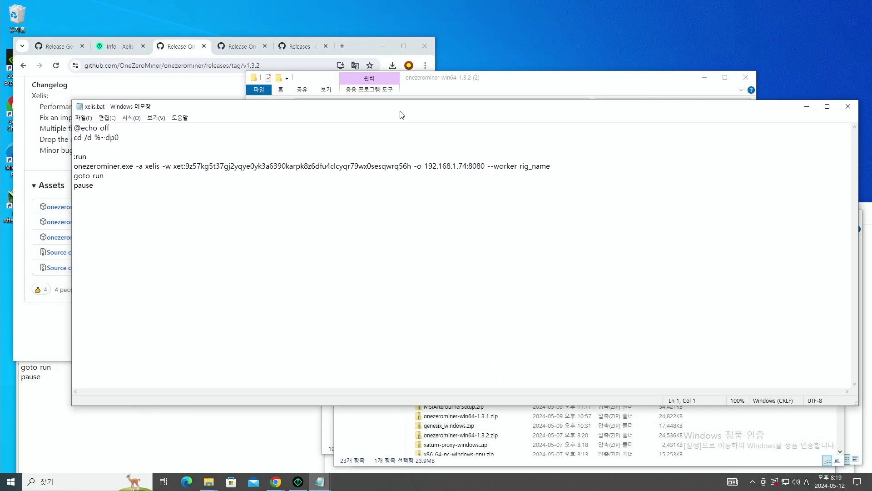
{"action": "left_click", "coordinate": [117, 46]}
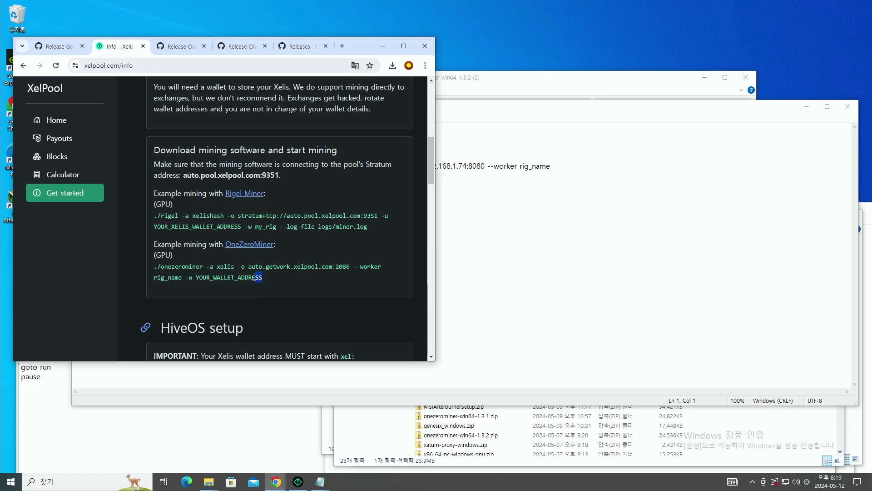
{"action": "triple_click", "coordinate": [203, 267]}
{"action": "left_click_drag", "start_coordinate": [161, 267], "coordinate": [153, 267]}
{"action": "key", "text": "ctrl+c"}
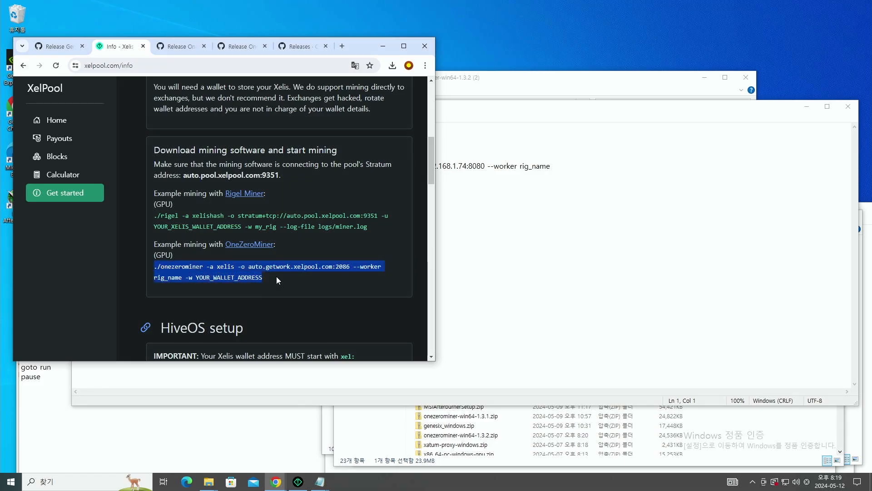
{"action": "left_click", "coordinate": [558, 179]}
{"action": "left_click_drag", "start_coordinate": [550, 166], "coordinate": [75, 168]}
{"action": "key", "text": "ctrl+v"}
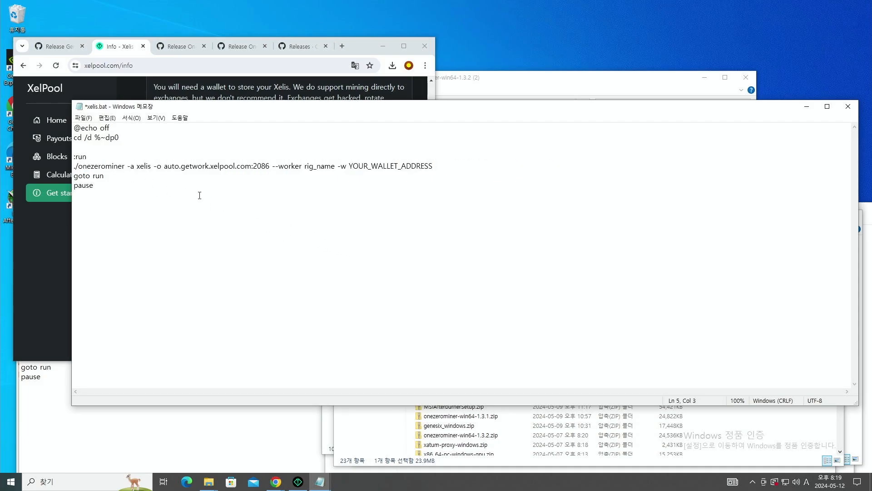
{"action": "key", "text": "BackSpace"}
{"action": "key", "text": "BackSpace"}
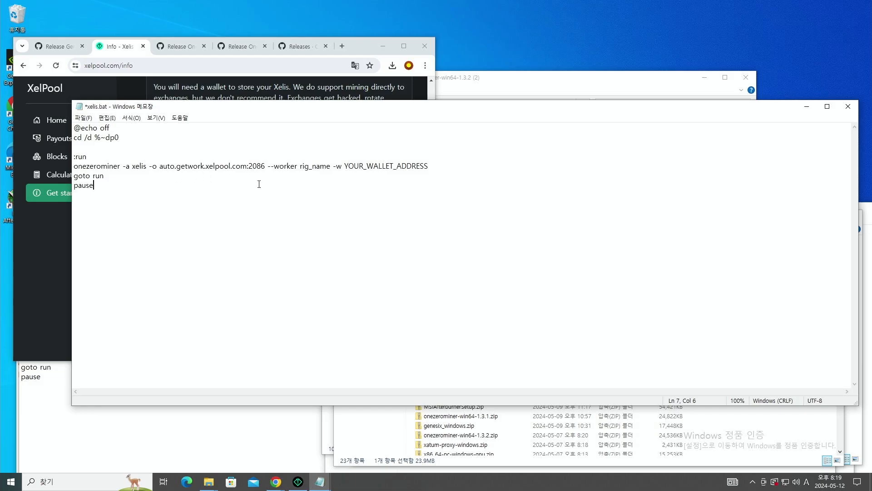
- Put the Xelis wallet address and worker name akdk2 into the command
{"action": "left_click", "coordinate": [298, 481]}
{"action": "left_click", "coordinate": [401, 117]}
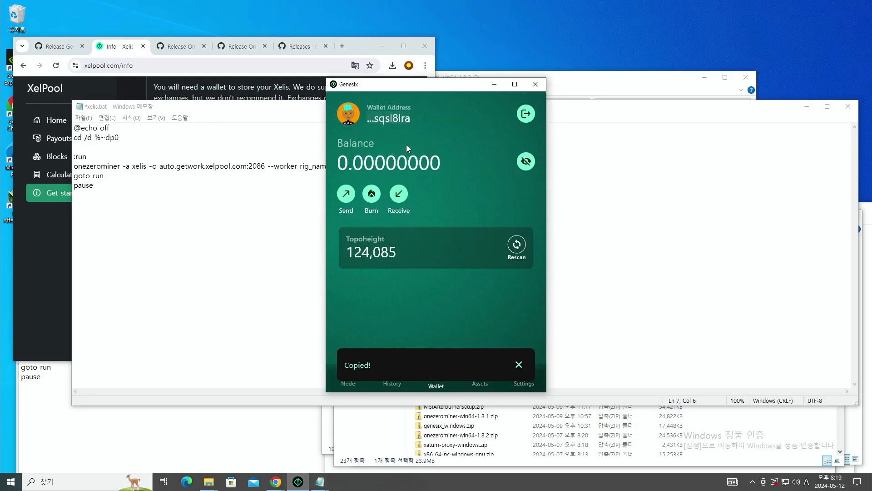
{"action": "left_click", "coordinate": [225, 255]}
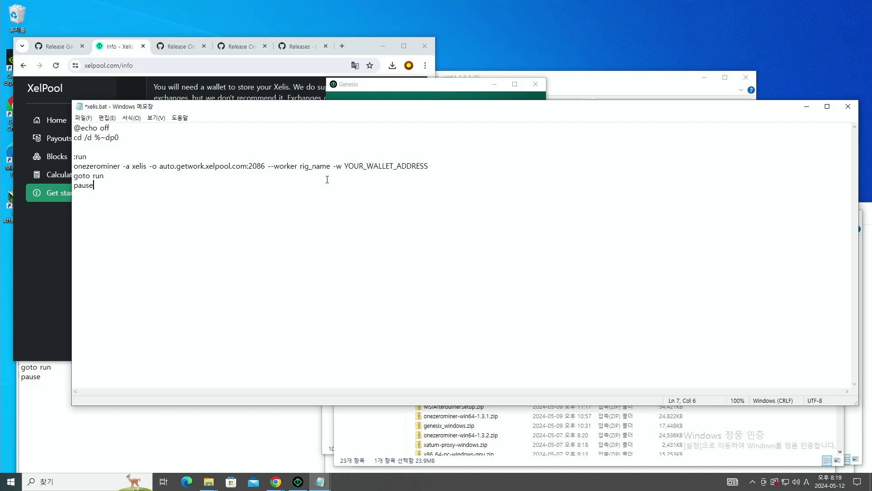
{"action": "double_click", "coordinate": [362, 165]}
{"action": "key", "text": "ctrl+v"}
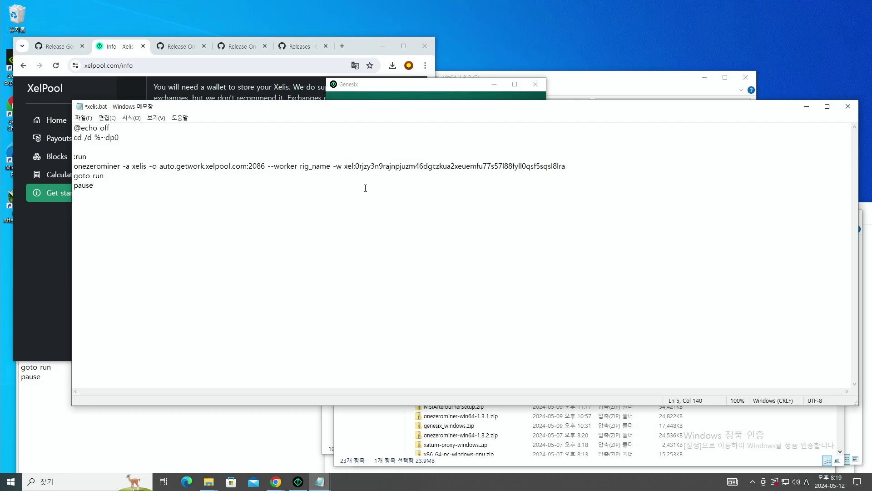
{"action": "double_click", "coordinate": [313, 166]}
{"action": "type", "text": "akdk21"}
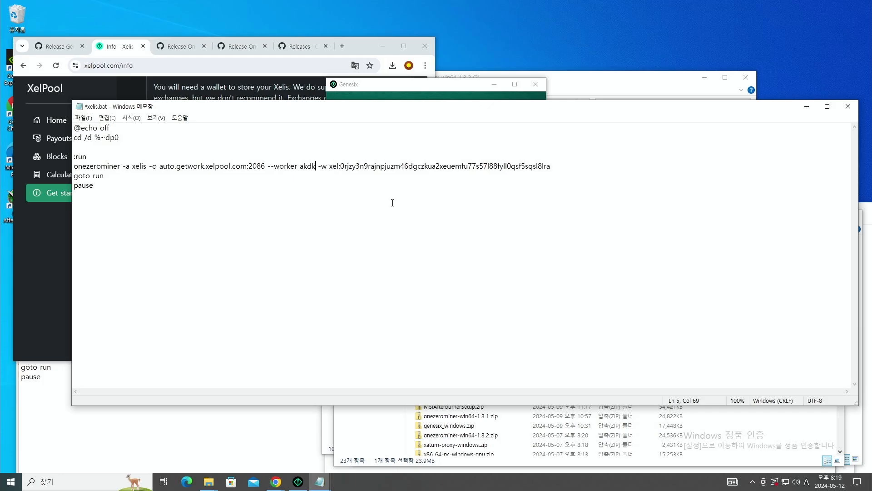
{"action": "key", "text": "BackSpace"}
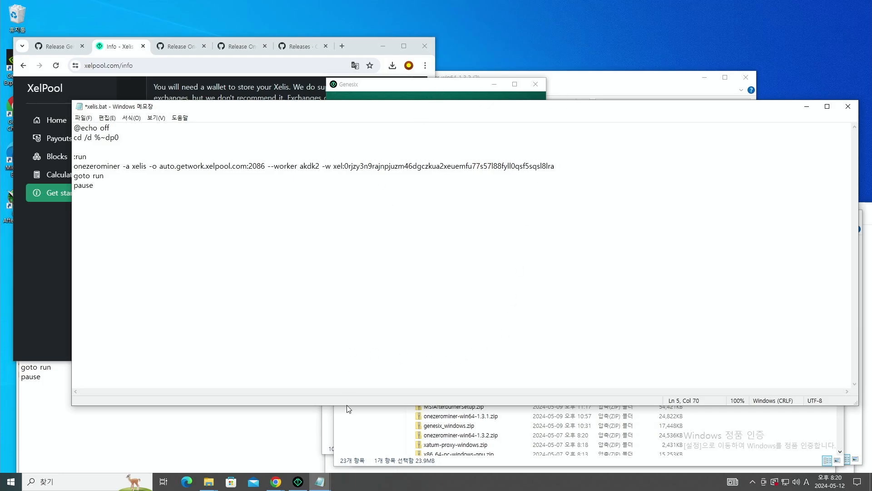
- Append the --cclk…--max-memory 85 overclock options from the old xelis_pool.bat to the command
{"action": "left_click", "coordinate": [272, 429]}
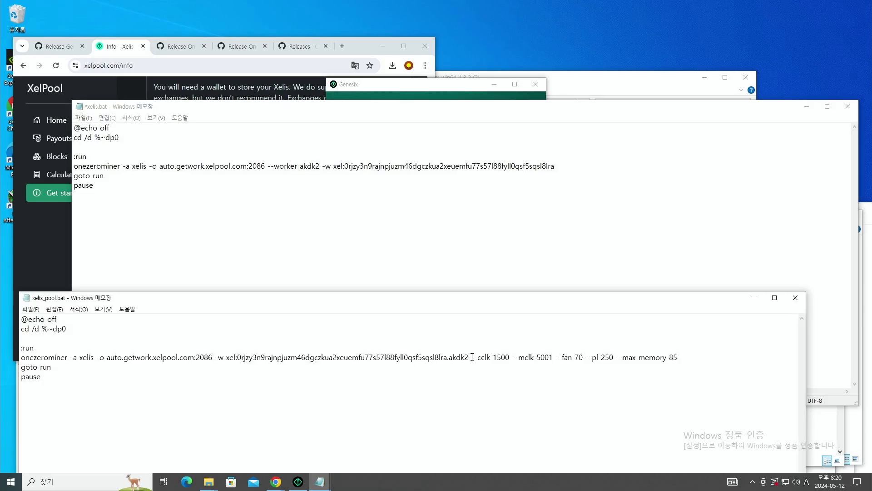
{"action": "left_click_drag", "start_coordinate": [470, 357], "coordinate": [679, 359]}
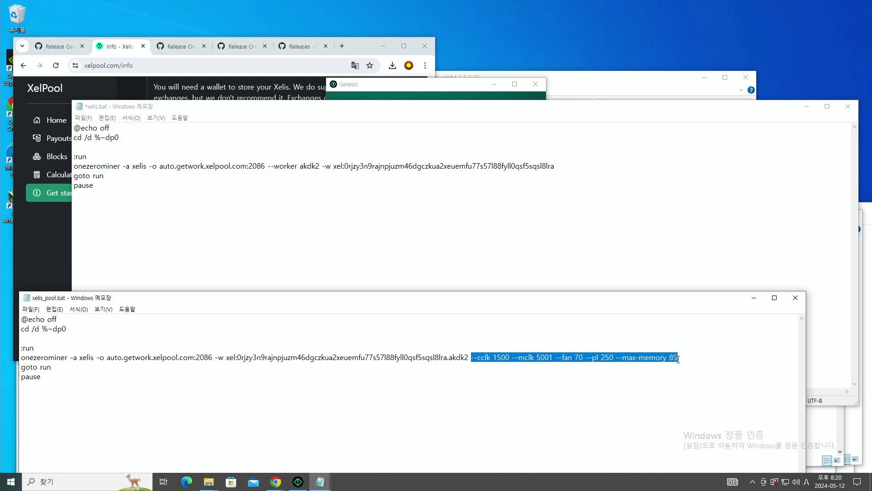
{"action": "left_click", "coordinate": [566, 165]}
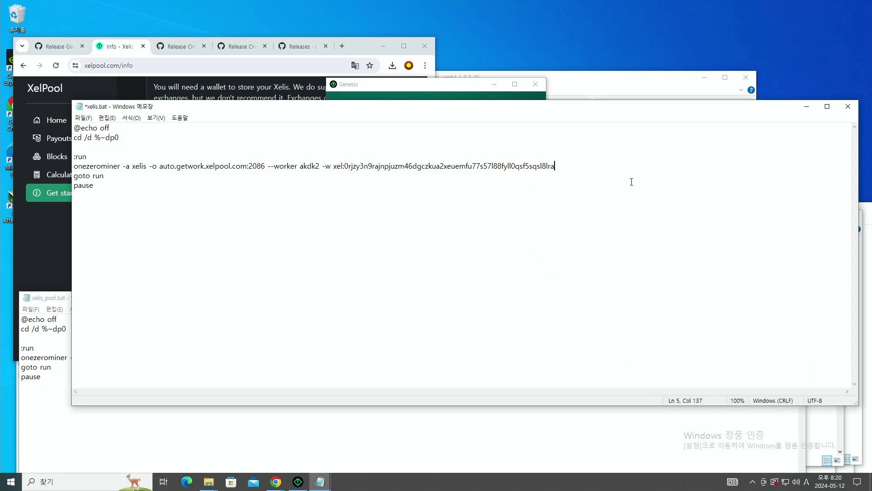
{"action": "key", "text": "ctrl+v"}
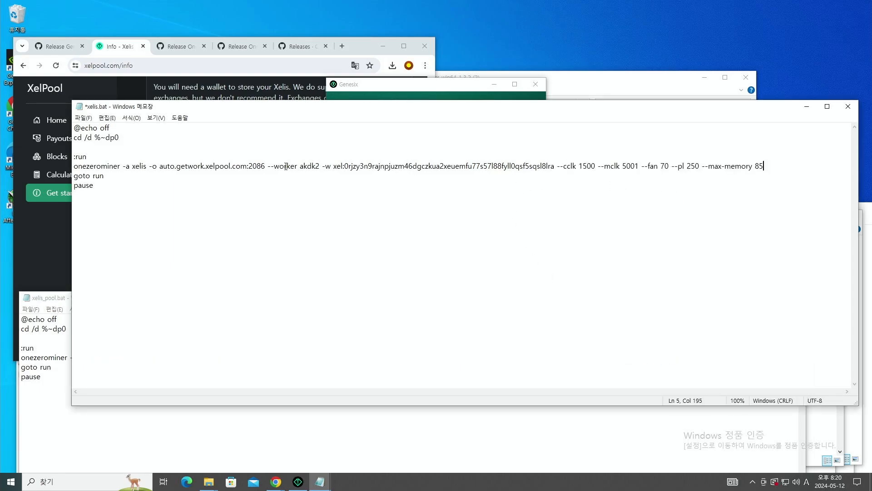
- Save the script as xelis_pool.bat with the All files type
{"action": "left_click", "coordinate": [83, 118]}
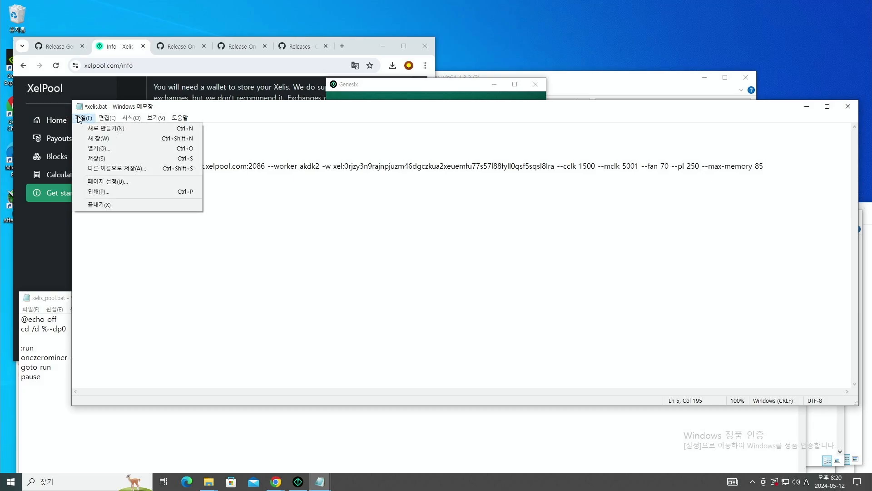
{"action": "left_click", "coordinate": [113, 167]}
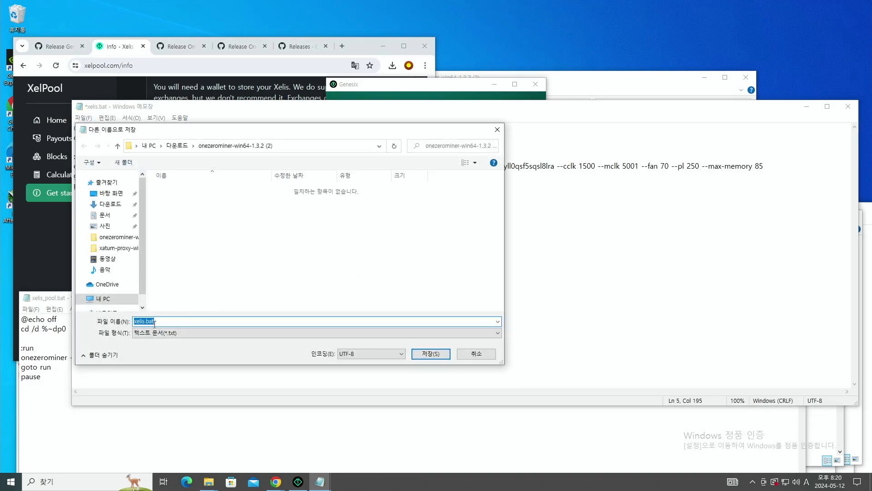
{"action": "left_click", "coordinate": [143, 324]}
{"action": "type", "text": "_pool"}
{"action": "left_click", "coordinate": [380, 334]}
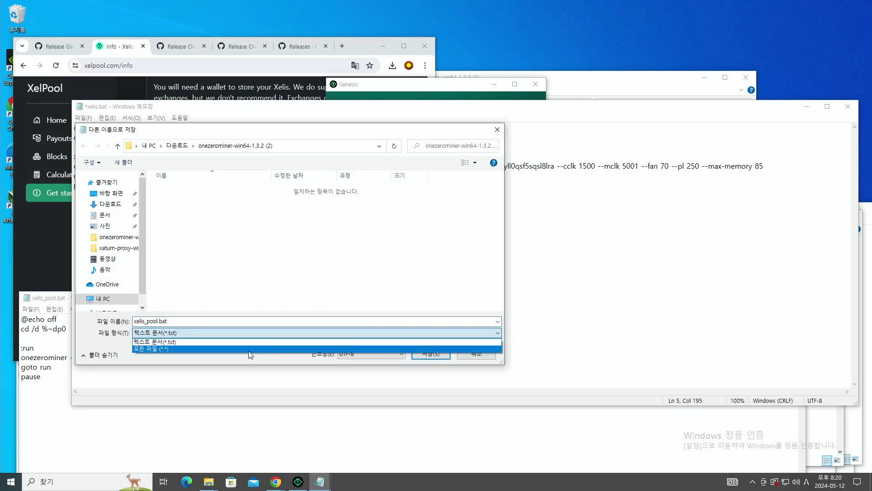
{"action": "left_click", "coordinate": [255, 349]}
{"action": "left_click", "coordinate": [429, 353]}
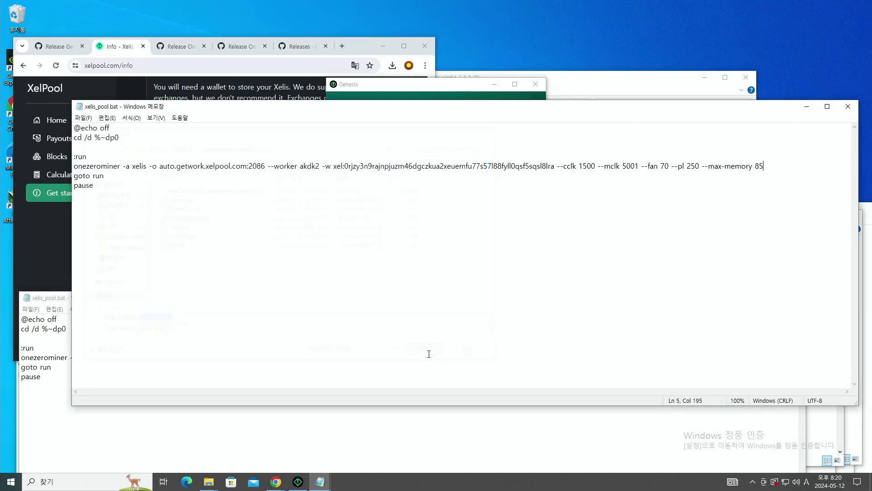
{"action": "left_click", "coordinate": [657, 74]}
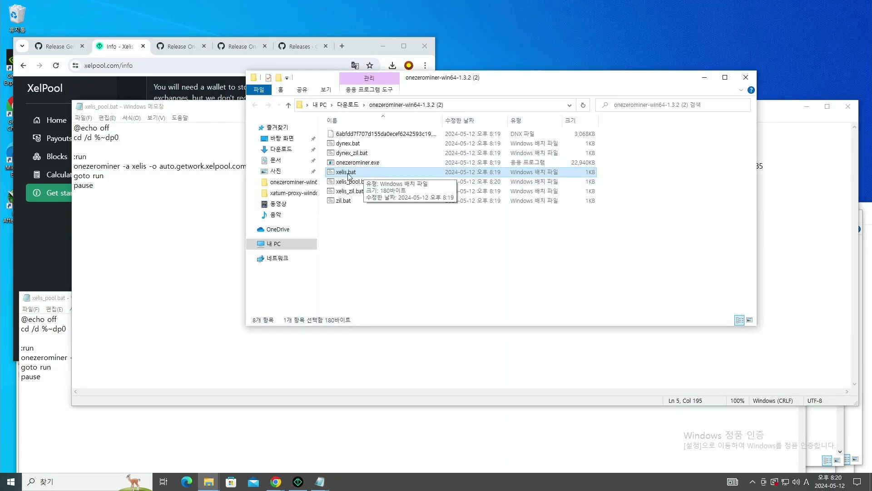
- Run xelis_pool.bat as administrator, approving the UAC prompt
{"action": "left_click", "coordinate": [363, 185]}
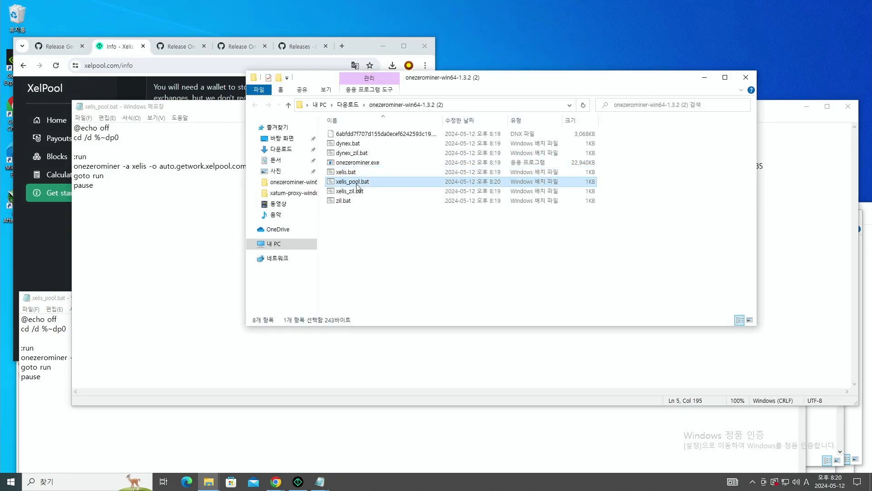
{"action": "right_click", "coordinate": [359, 183]}
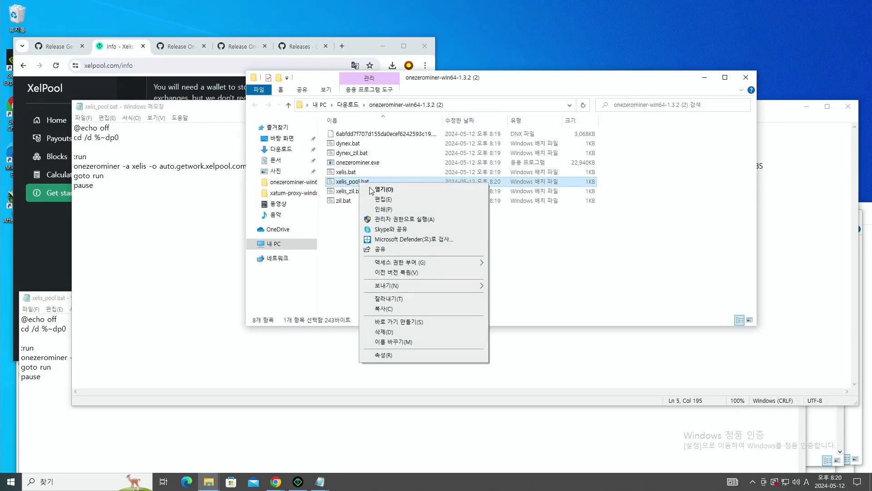
{"action": "left_click", "coordinate": [394, 220]}
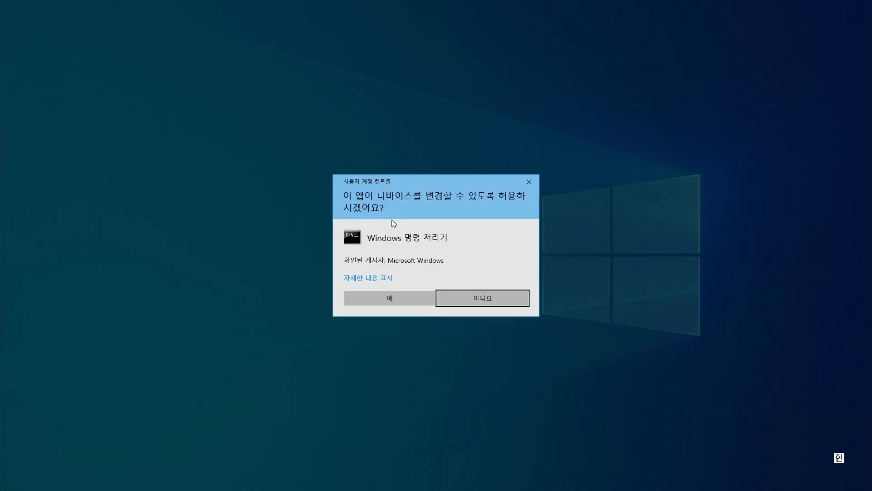
{"action": "left_click", "coordinate": [396, 296]}
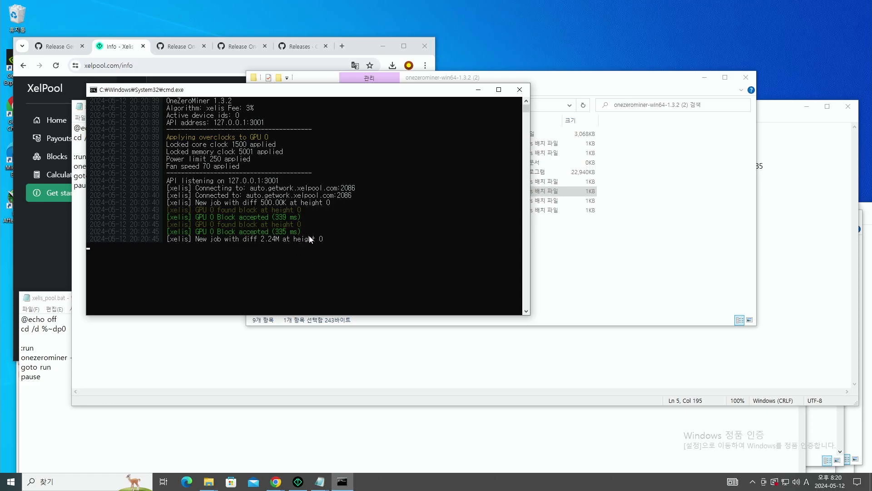
- Arrange the XelPool and miner console windows and go to XelPool's home page
{"action": "left_click_drag", "start_coordinate": [365, 53], "coordinate": [773, 68]}
{"action": "left_click_drag", "start_coordinate": [353, 90], "coordinate": [273, 23]}
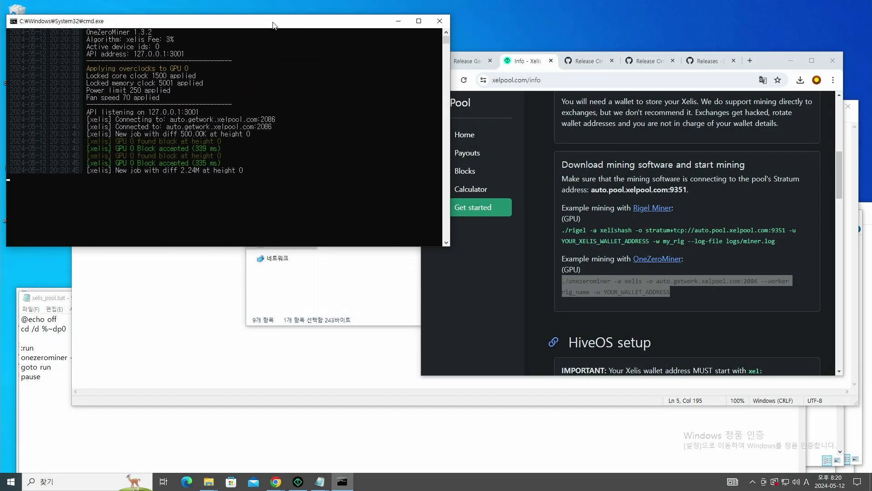
{"action": "left_click_drag", "start_coordinate": [775, 65], "coordinate": [798, 36]}
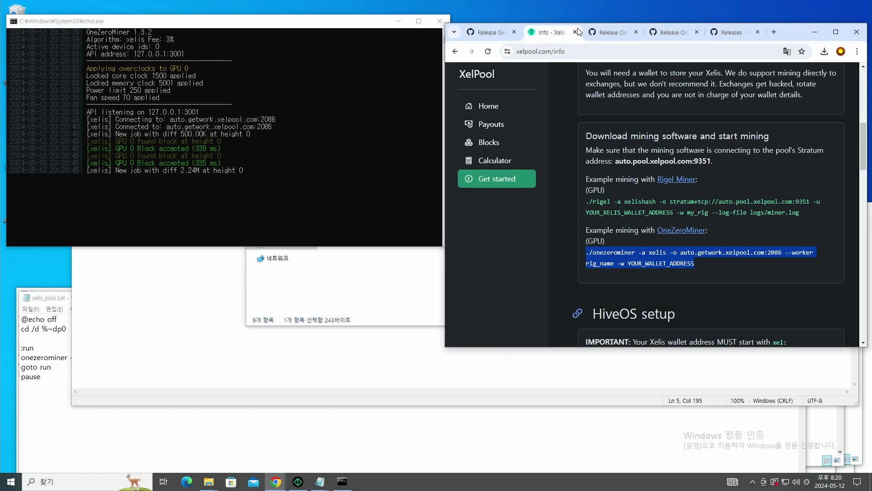
{"action": "left_click", "coordinate": [488, 107]}
{"action": "scroll", "coordinate": [590, 181], "scroll_direction": "down", "scroll_amount": 3}
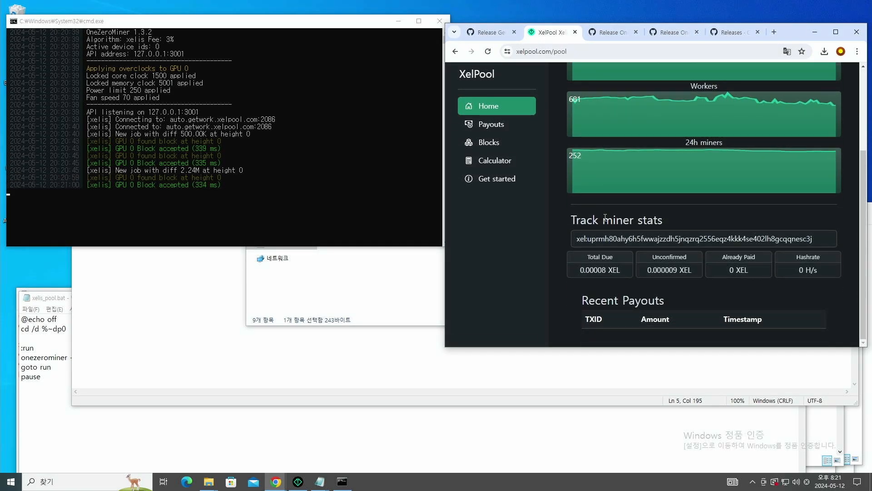
- Paste the Genesix wallet address into XelPool's Track miner stats field and dismiss the alert
{"action": "left_click", "coordinate": [298, 482]}
{"action": "left_click", "coordinate": [391, 117]}
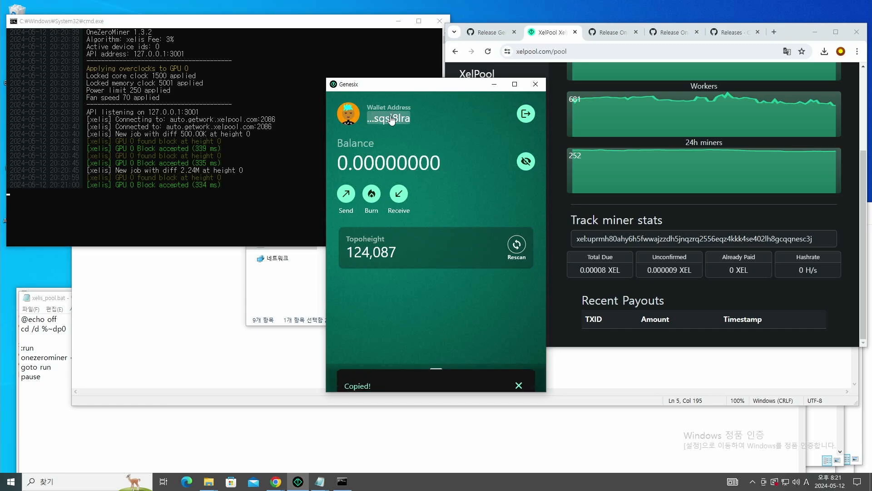
{"action": "left_click", "coordinate": [685, 241]}
{"action": "key", "text": "ctrl+a"}
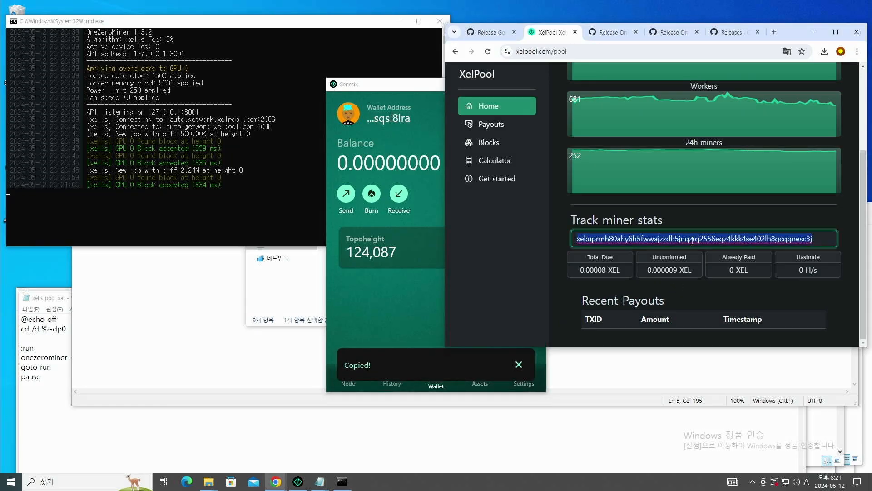
{"action": "key", "text": "ctrl+v"}
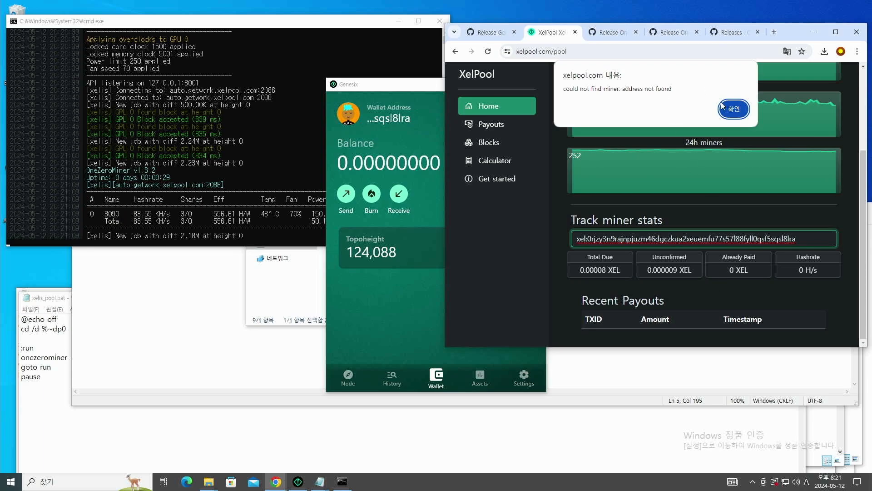
{"action": "left_click", "coordinate": [733, 112]}
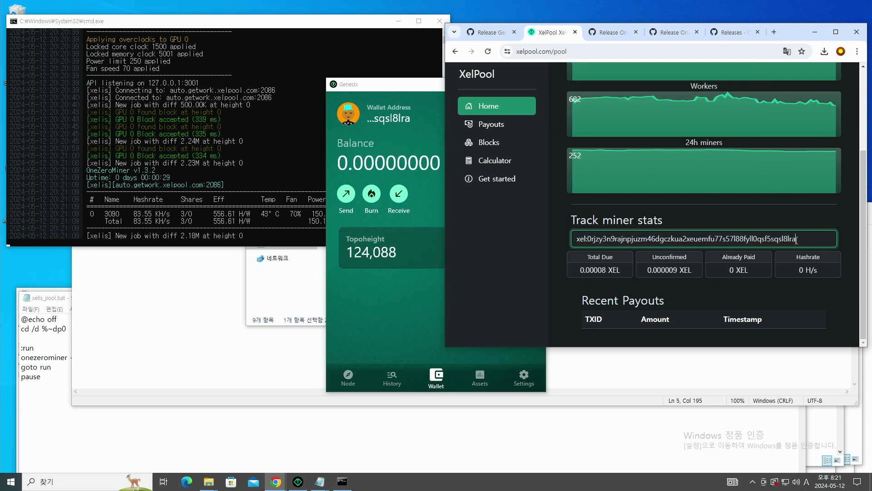
{"action": "left_click", "coordinate": [282, 173]}
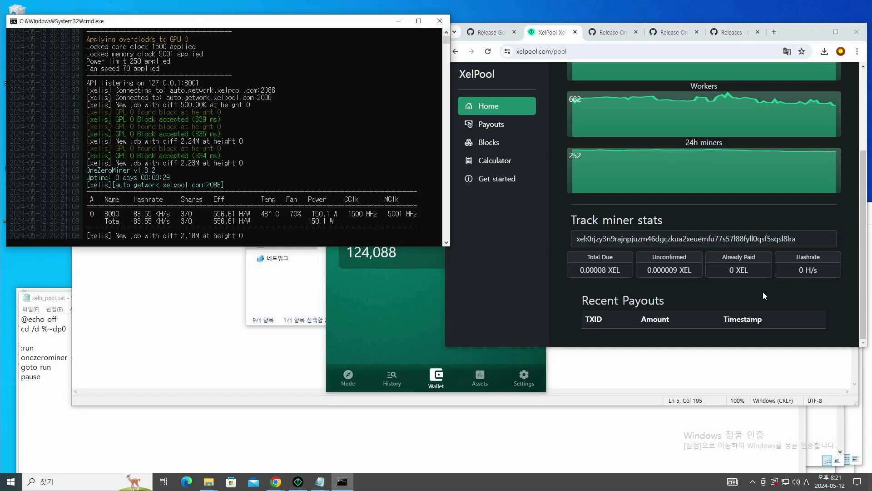
{"action": "left_click", "coordinate": [812, 239]}
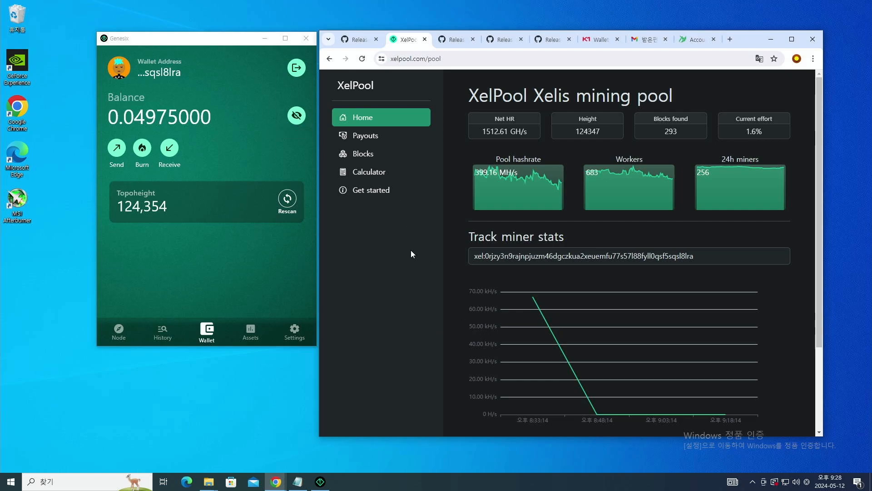
- Review the wallet's XelPool hashrate history chart, then switch to the K1Pool Wallets page
{"action": "left_click_drag", "start_coordinate": [230, 37], "coordinate": [216, 41]}
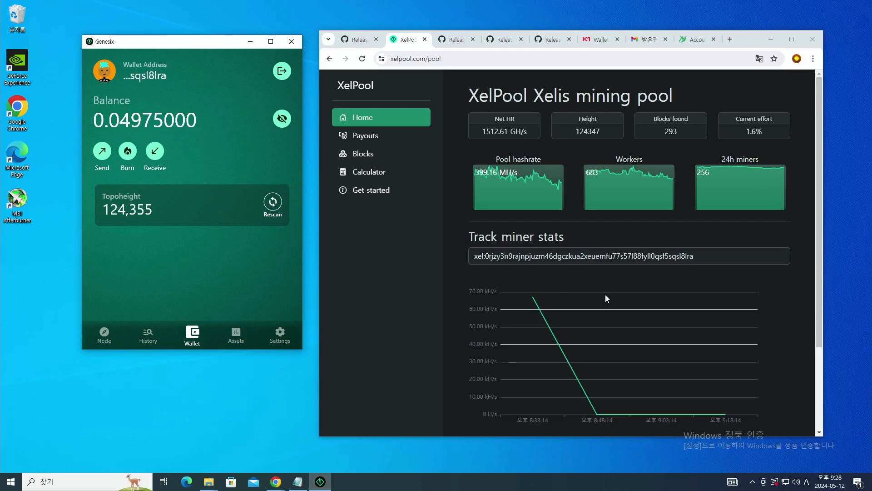
{"action": "mouse_move", "coordinate": [530, 297]}
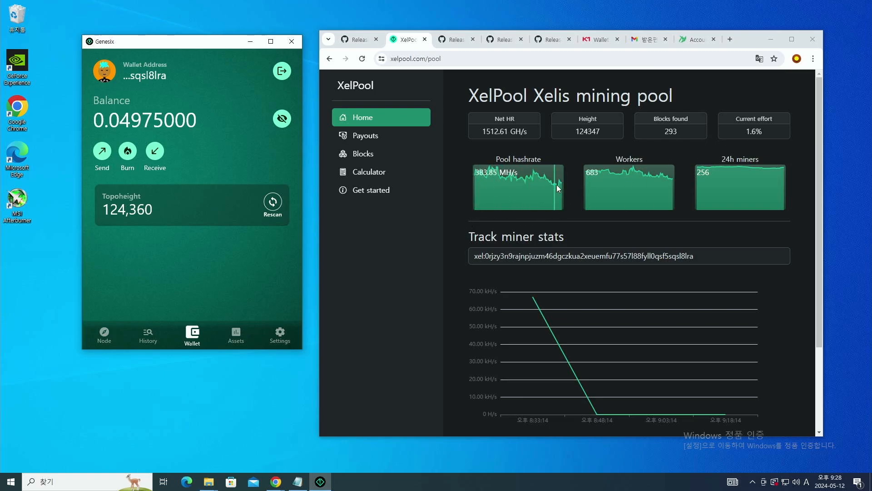
{"action": "left_click", "coordinate": [600, 39]}
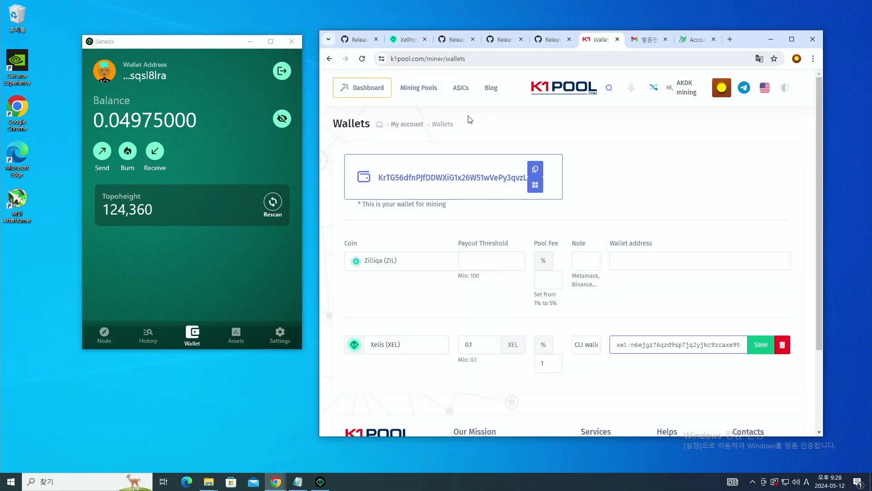
- Open K1Pool's Xelis pool page through Mining Pools > Xelishash > Xelis
{"action": "left_click", "coordinate": [544, 104]}
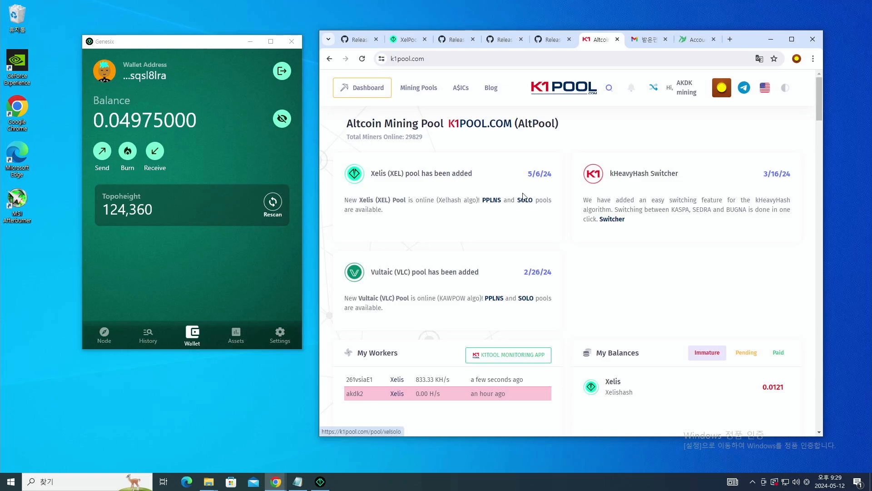
{"action": "mouse_move", "coordinate": [405, 88]}
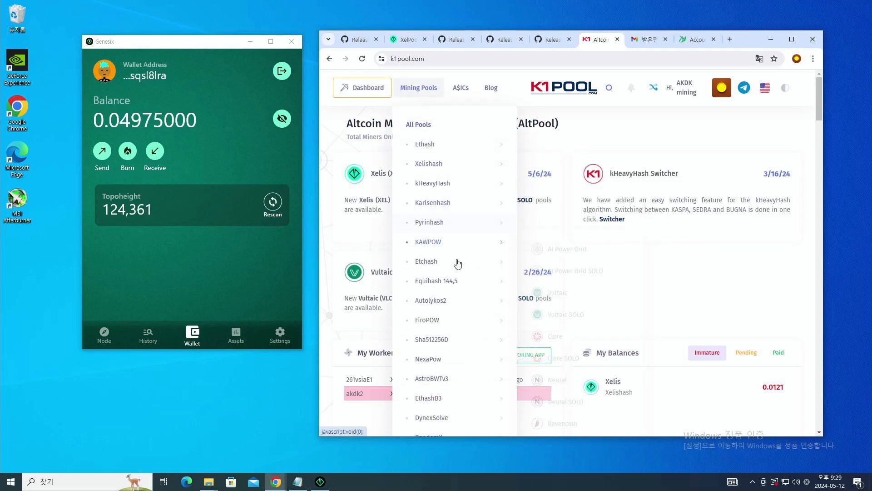
{"action": "mouse_move", "coordinate": [431, 163]}
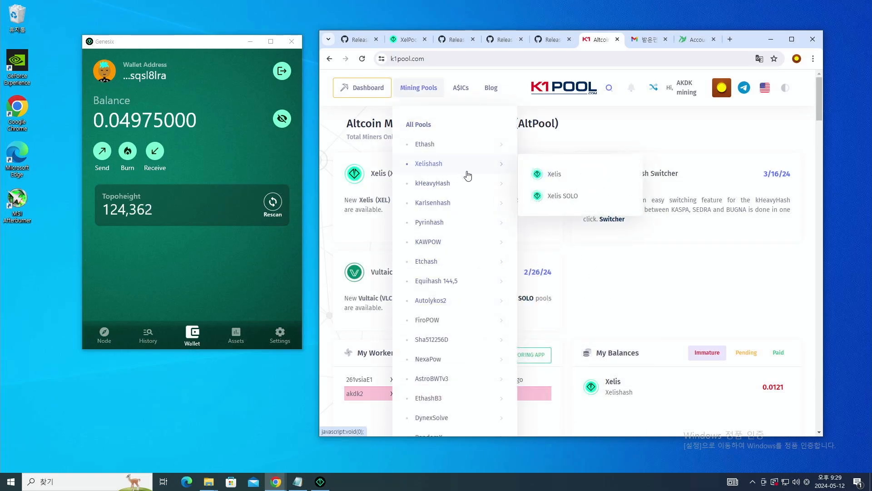
{"action": "left_click", "coordinate": [547, 176]}
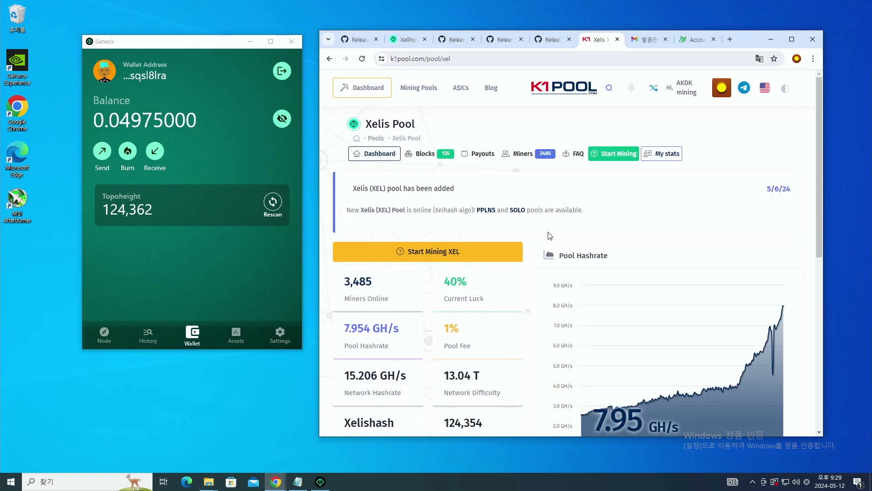
{"action": "scroll", "coordinate": [549, 236], "scroll_direction": "down", "scroll_amount": 1}
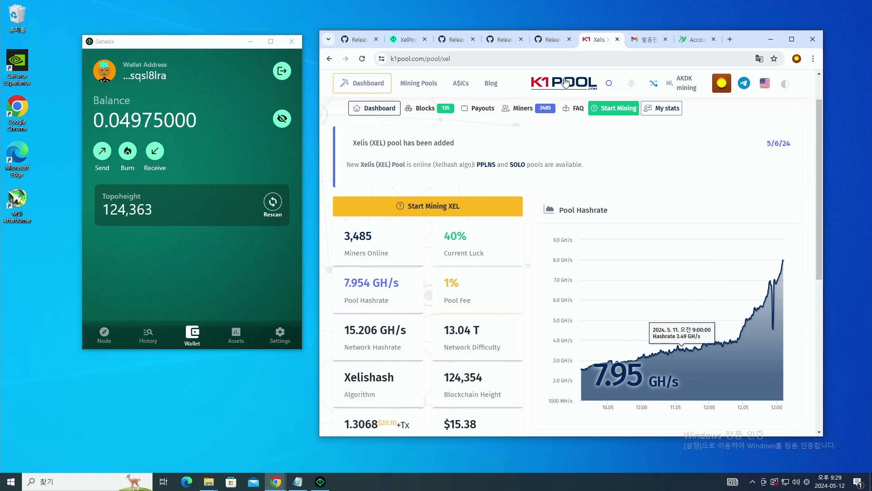
- Compare it against XelPool's page and highlight K1Pool's 1% pool fee
{"action": "left_click", "coordinate": [404, 39]}
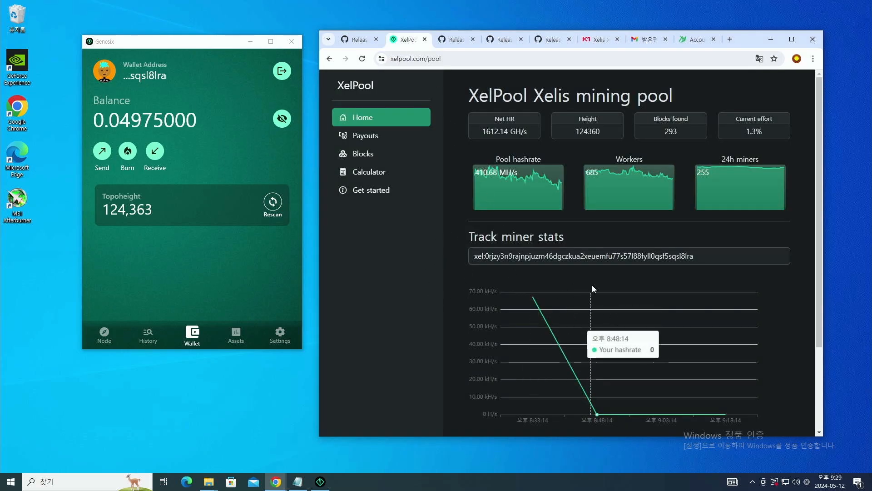
{"action": "left_click", "coordinate": [599, 39]}
{"action": "scroll", "coordinate": [529, 311], "scroll_direction": "down", "scroll_amount": 2}
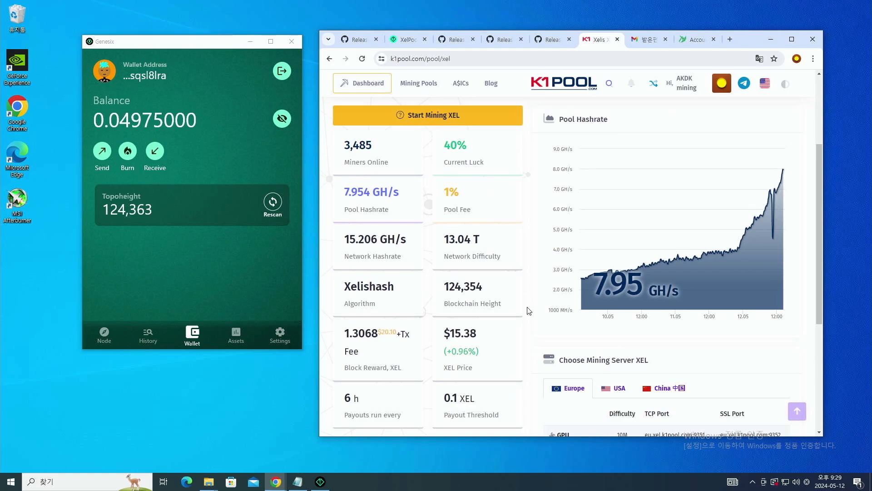
{"action": "double_click", "coordinate": [451, 191]}
{"action": "left_click", "coordinate": [432, 39]}
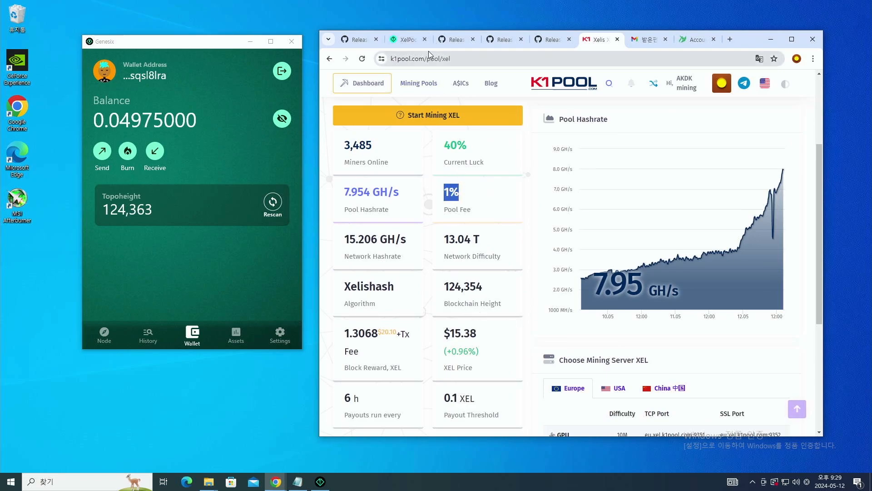
- Read XelPool's Get started Pool Info section, then return to K1Pool's Xelis pool tab
{"action": "left_click", "coordinate": [369, 193]}
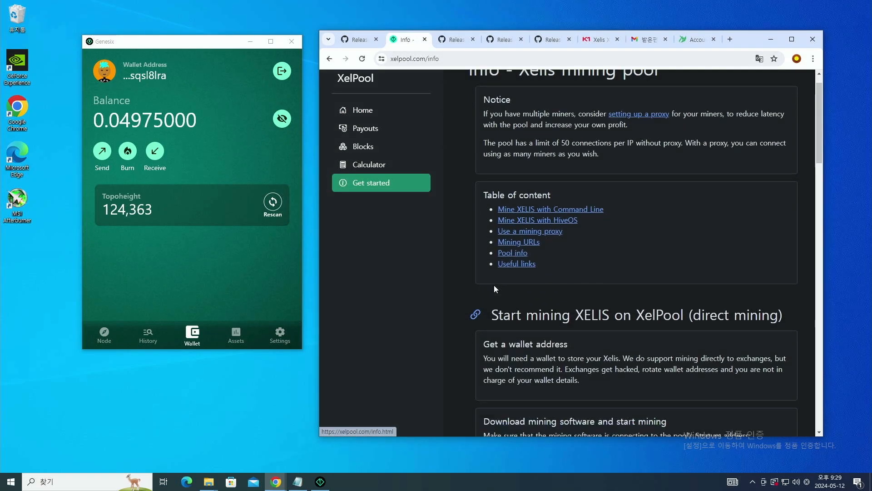
{"action": "scroll", "coordinate": [511, 313], "scroll_direction": "down", "scroll_amount": 20}
{"action": "scroll", "coordinate": [554, 349], "scroll_direction": "down", "scroll_amount": 7}
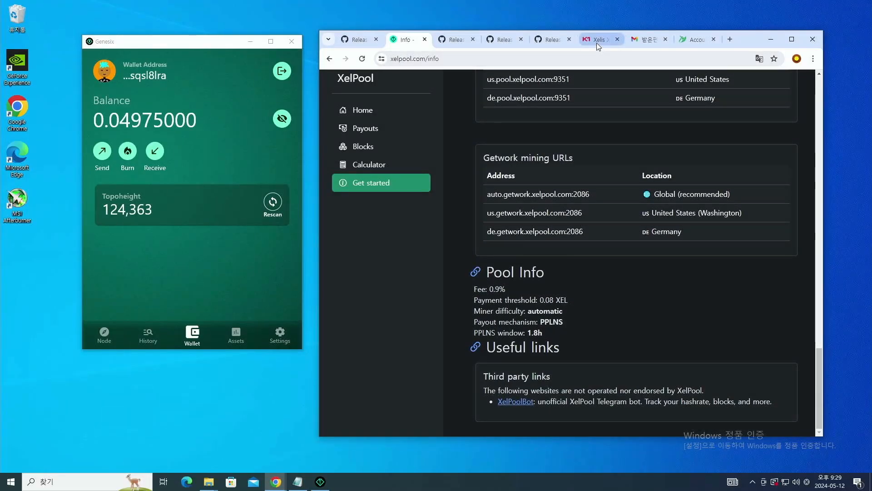
{"action": "left_click", "coordinate": [598, 40]}
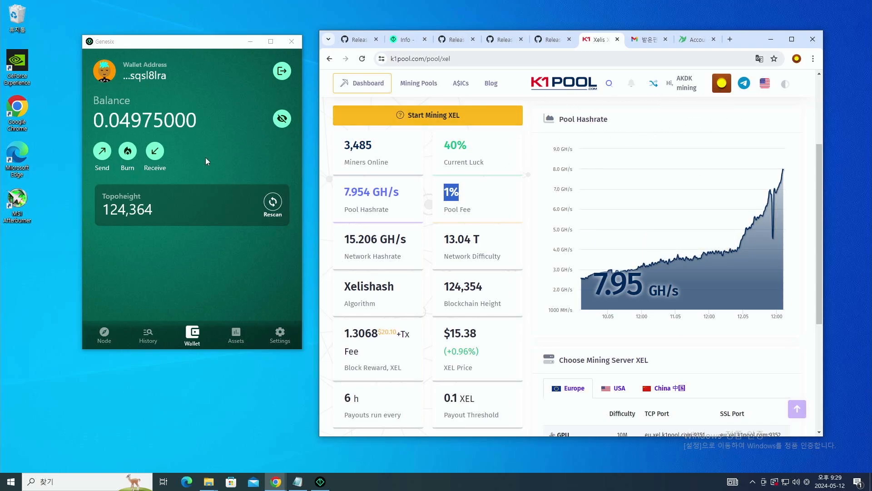
- Open K1Pool's My account page and select the account wallet ID
{"action": "left_click", "coordinate": [721, 84]}
{"action": "left_click", "coordinate": [602, 165]}
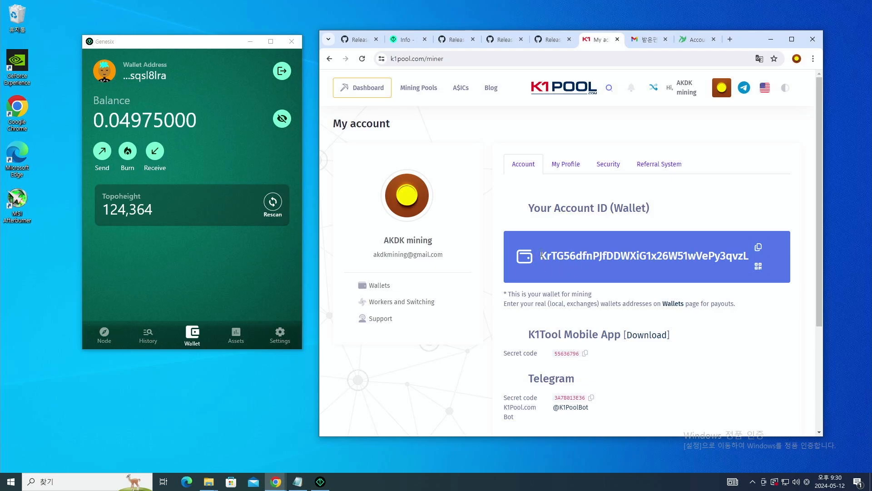
{"action": "left_click_drag", "start_coordinate": [539, 255], "coordinate": [751, 260]}
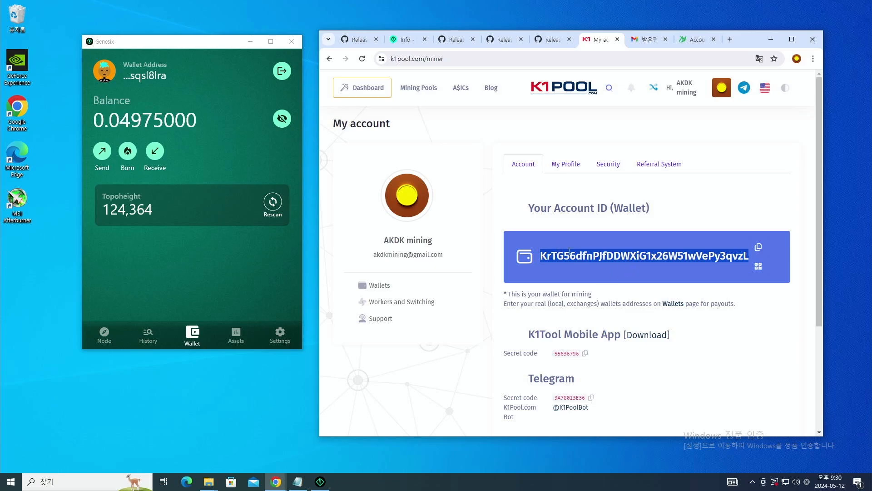
{"action": "left_click", "coordinate": [653, 249]}
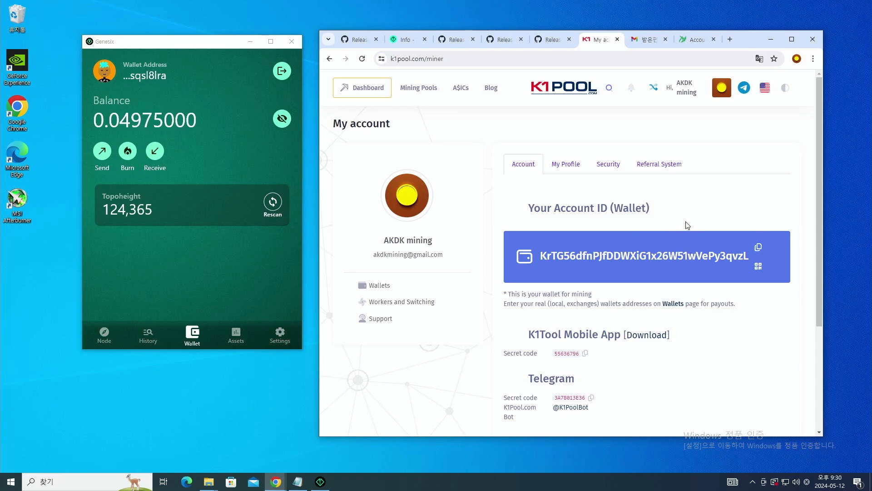
- Inspect the Xelis wallet's 0.1 payout threshold, note and address, then return to the dashboard
{"action": "left_click", "coordinate": [380, 286]}
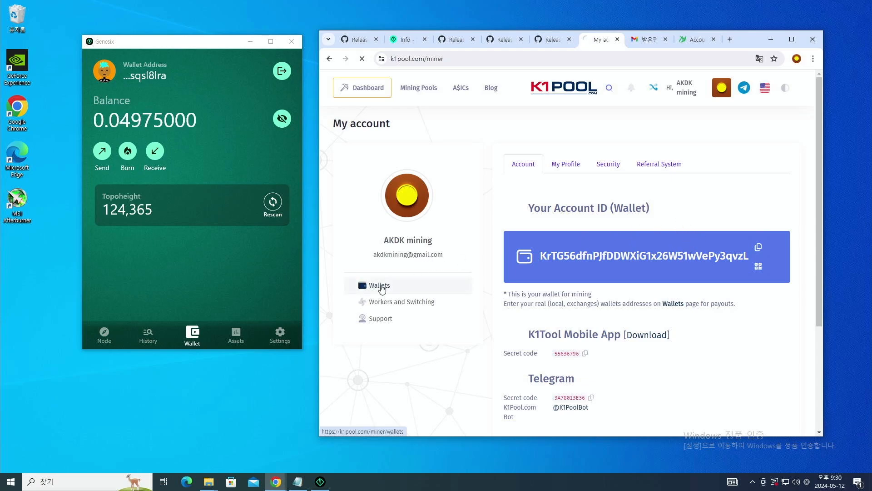
{"action": "scroll", "coordinate": [468, 272], "scroll_direction": "down", "scroll_amount": 2}
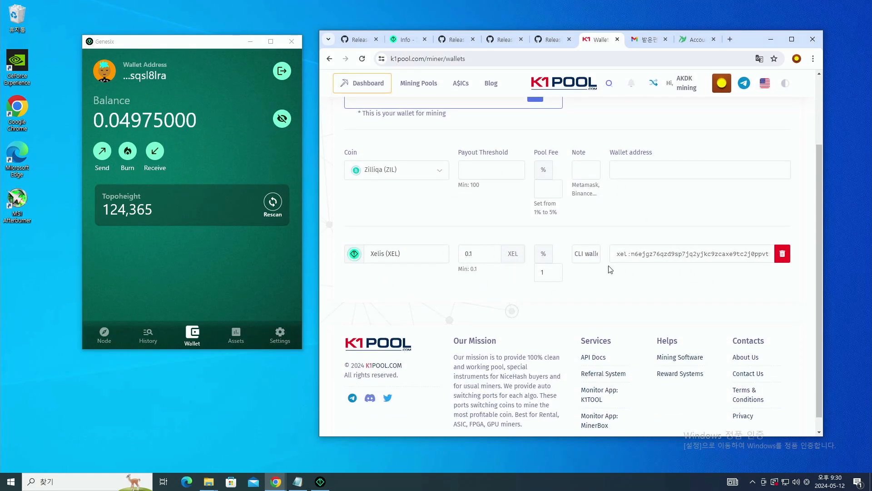
{"action": "left_click", "coordinate": [479, 258]}
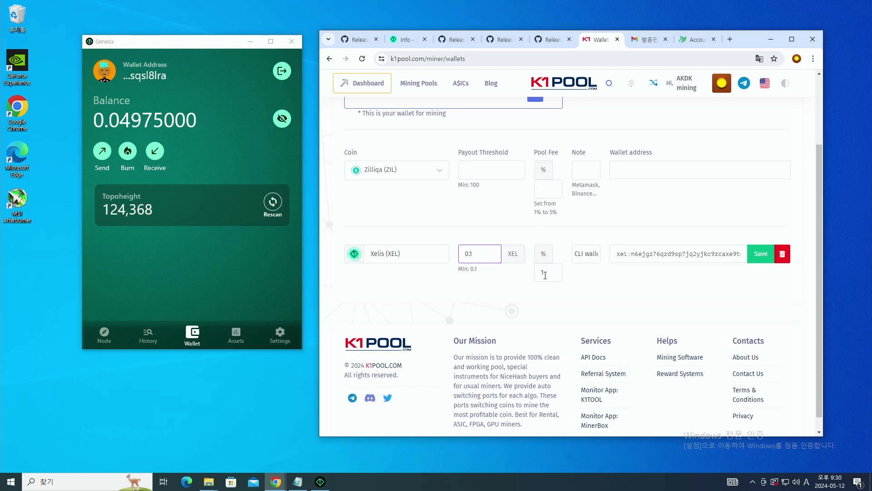
{"action": "left_click", "coordinate": [589, 260]}
{"action": "left_click", "coordinate": [637, 257]}
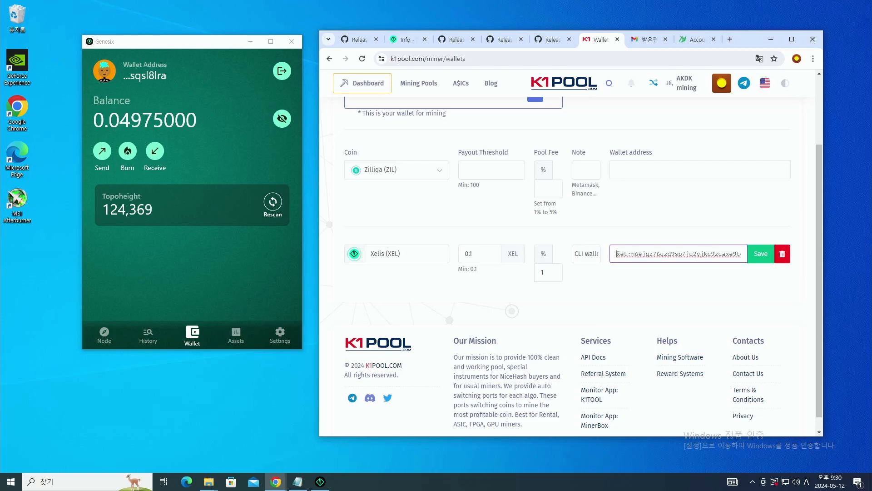
{"action": "left_click_drag", "start_coordinate": [618, 254], "coordinate": [572, 257]}
{"action": "left_click", "coordinate": [668, 259]}
{"action": "left_click_drag", "start_coordinate": [727, 254], "coordinate": [613, 255]}
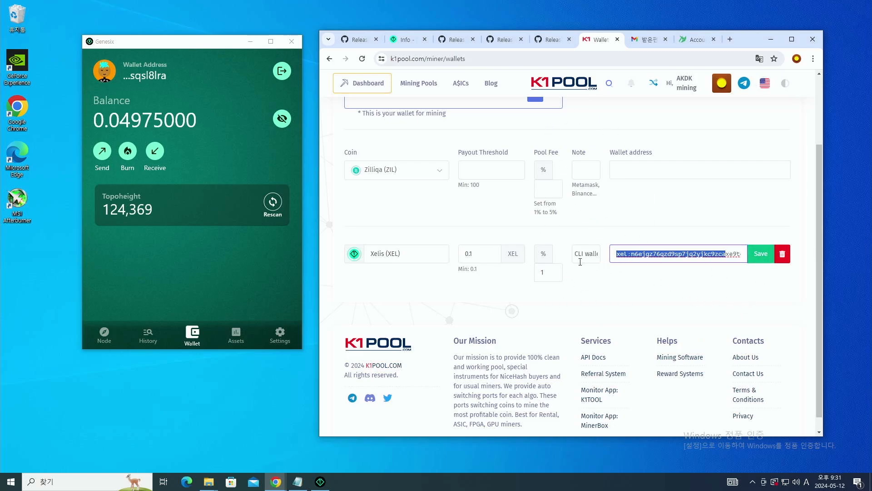
{"action": "double_click", "coordinate": [481, 257]}
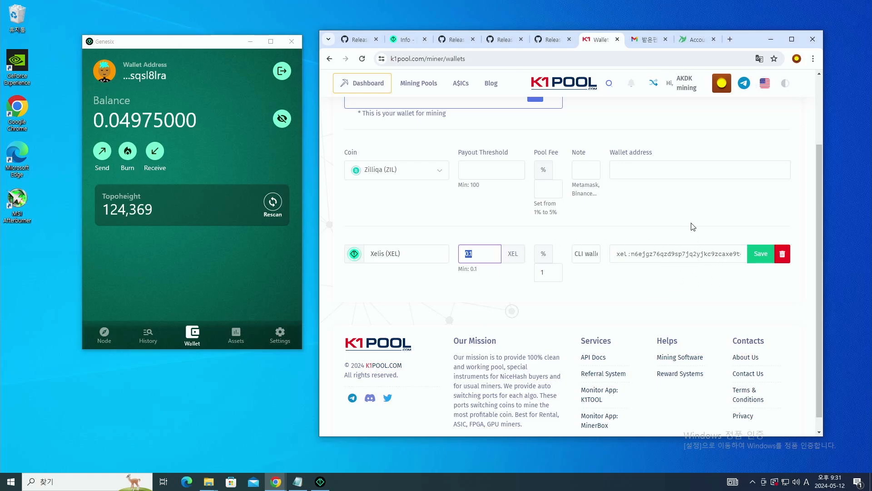
{"action": "left_click", "coordinate": [574, 87]}
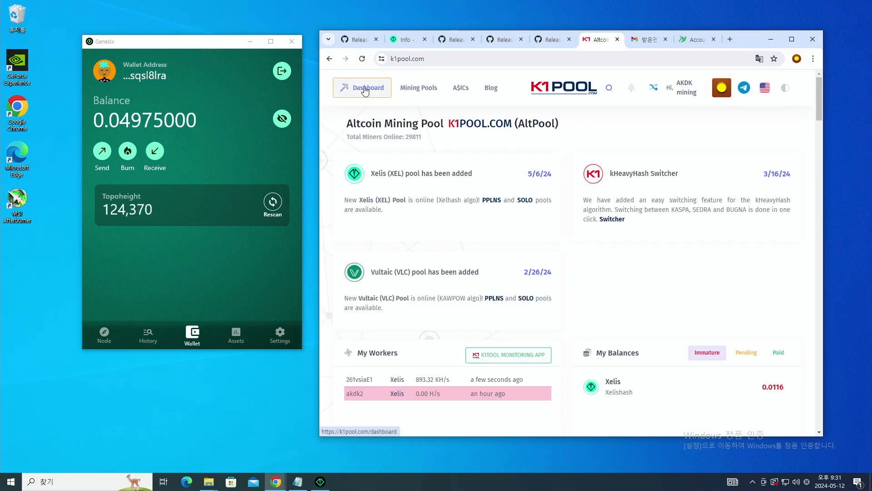
- Open Xelis's Start Mining page, show the OneZeroMiner tab and select the command's first line
{"action": "left_click", "coordinate": [420, 90]}
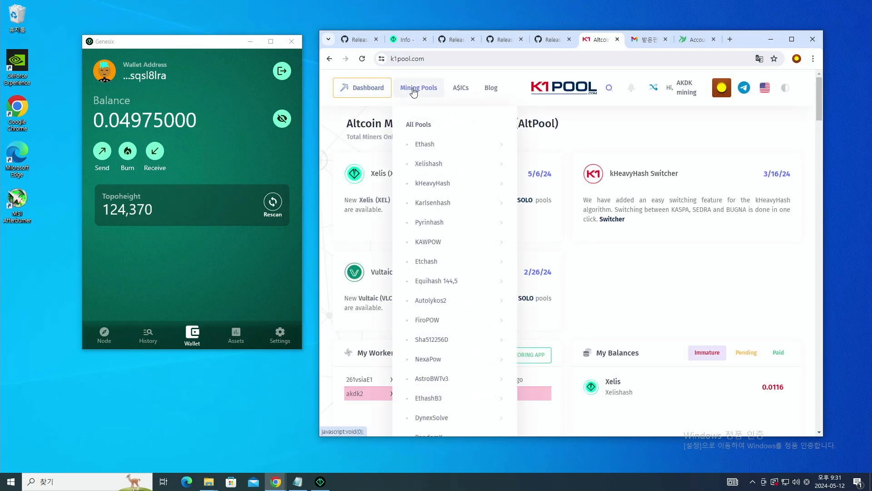
{"action": "mouse_move", "coordinate": [437, 208]}
{"action": "mouse_move", "coordinate": [438, 167]}
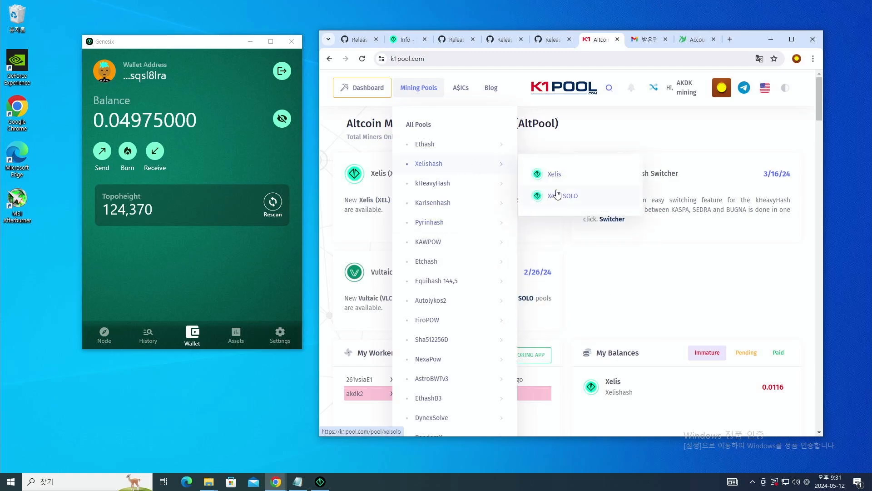
{"action": "left_click", "coordinate": [555, 175]}
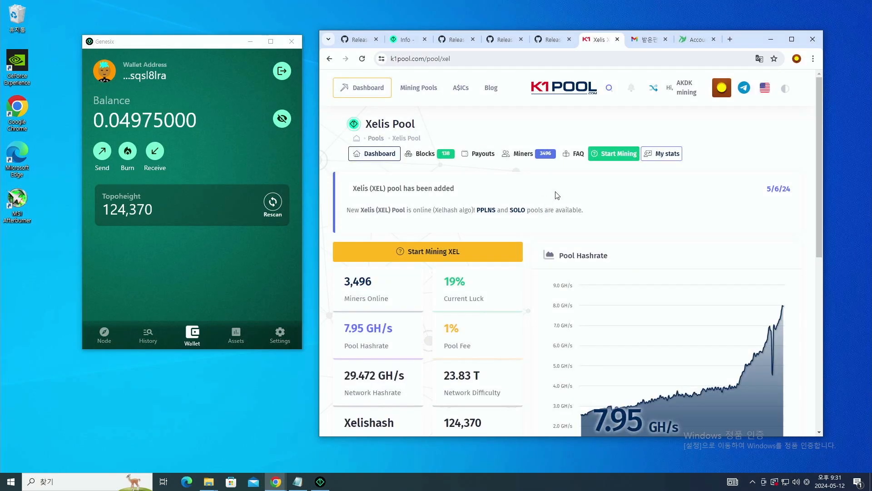
{"action": "left_click", "coordinate": [613, 155]}
{"action": "scroll", "coordinate": [429, 346], "scroll_direction": "down", "scroll_amount": 3}
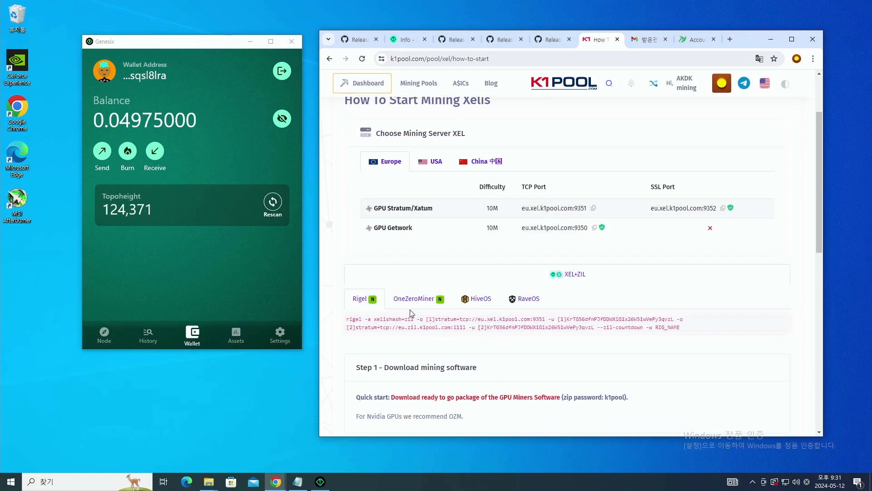
{"action": "left_click", "coordinate": [426, 301]}
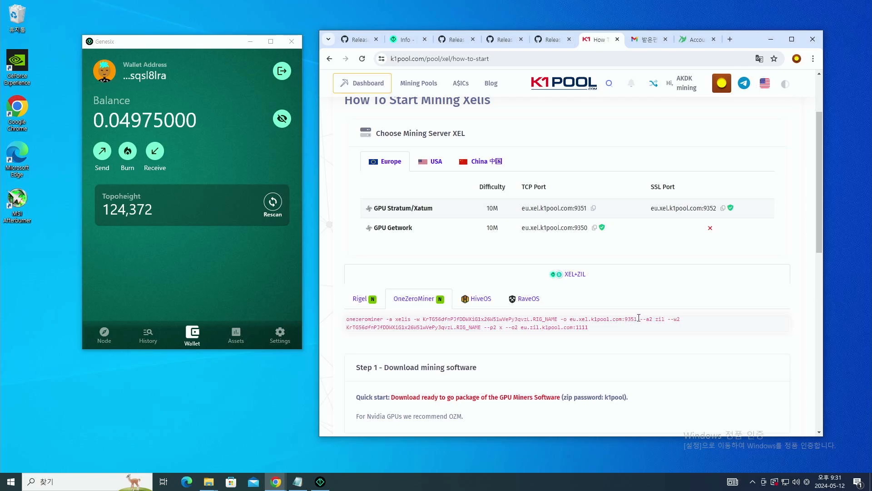
{"action": "left_click_drag", "start_coordinate": [636, 319], "coordinate": [361, 322]}
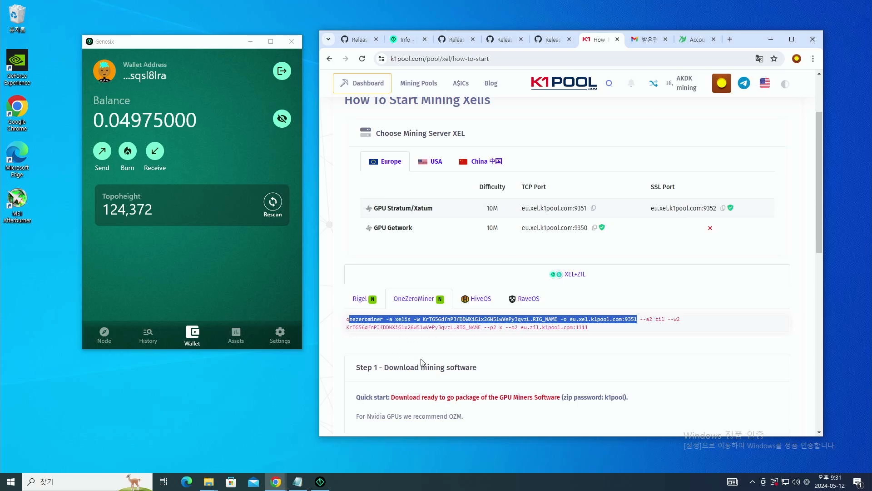
- Open xelis.bat from the onezerominer-win64-1.3.2 (2) folder in Notepad via 편집(E)
{"action": "mouse_move", "coordinate": [217, 483]}
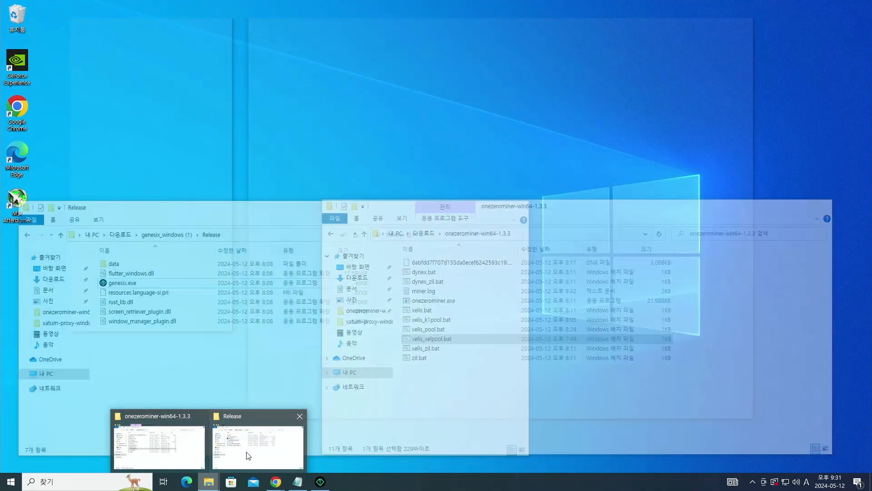
{"action": "left_click", "coordinate": [248, 455]}
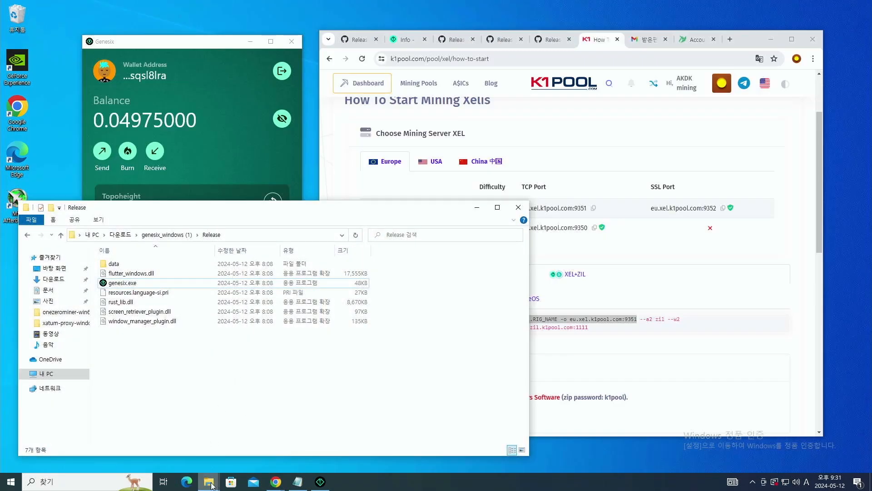
{"action": "mouse_move", "coordinate": [209, 481]}
{"action": "mouse_move", "coordinate": [246, 454]}
{"action": "left_click", "coordinate": [159, 443]}
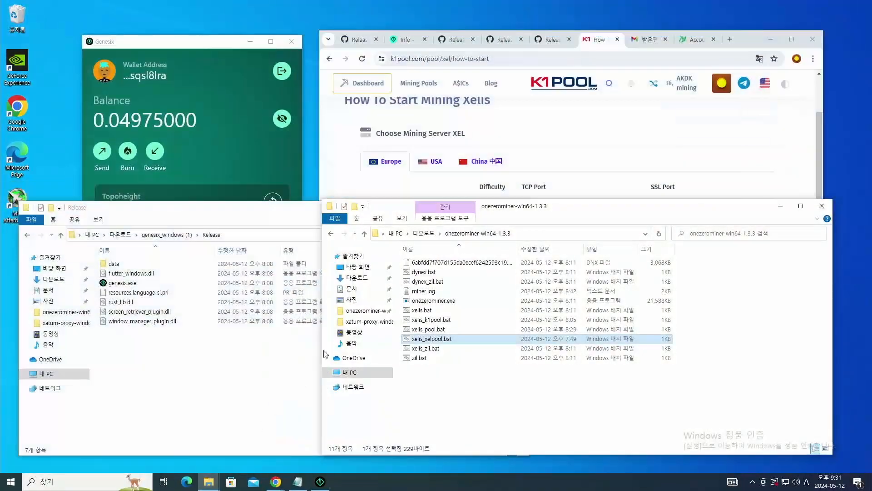
{"action": "left_click", "coordinate": [331, 233]}
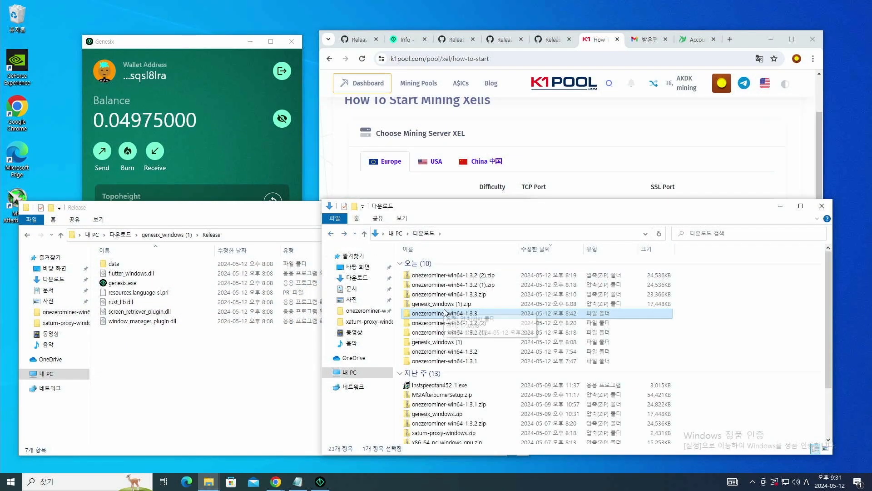
{"action": "left_click", "coordinate": [452, 325]}
{"action": "double_click", "coordinate": [452, 325]}
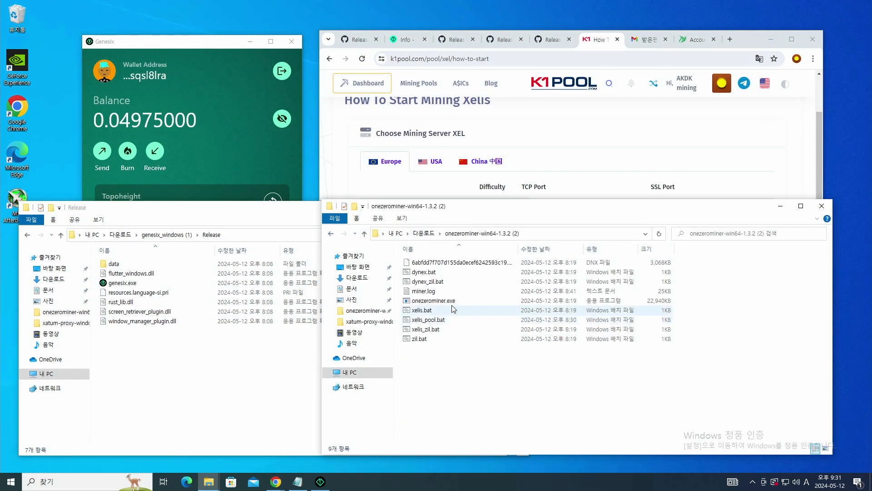
{"action": "left_click", "coordinate": [439, 313]}
{"action": "right_click", "coordinate": [439, 312]}
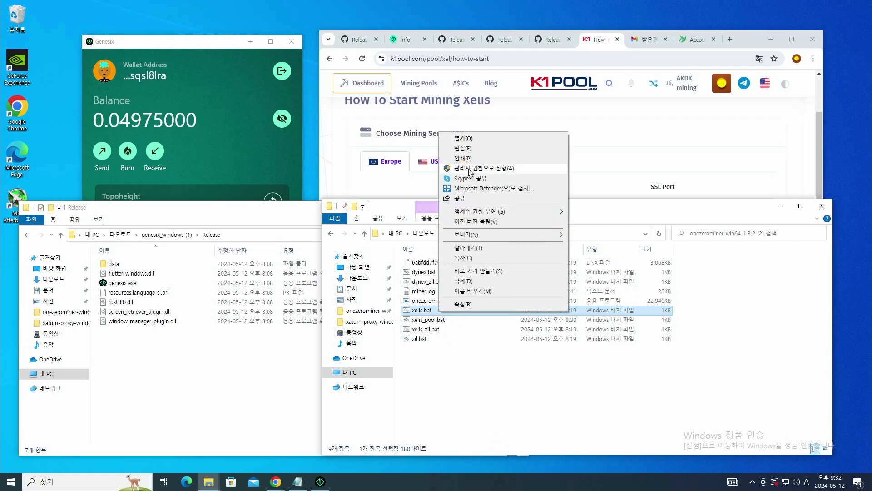
{"action": "left_click", "coordinate": [466, 148]}
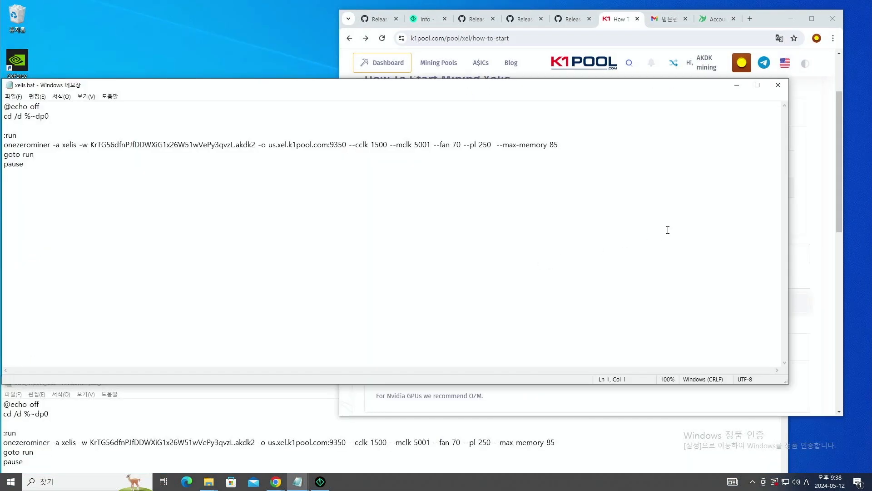
- Replace the old miner command in xelis.bat with K1Pool's OneZeroMiner command
{"action": "left_click", "coordinate": [276, 481]}
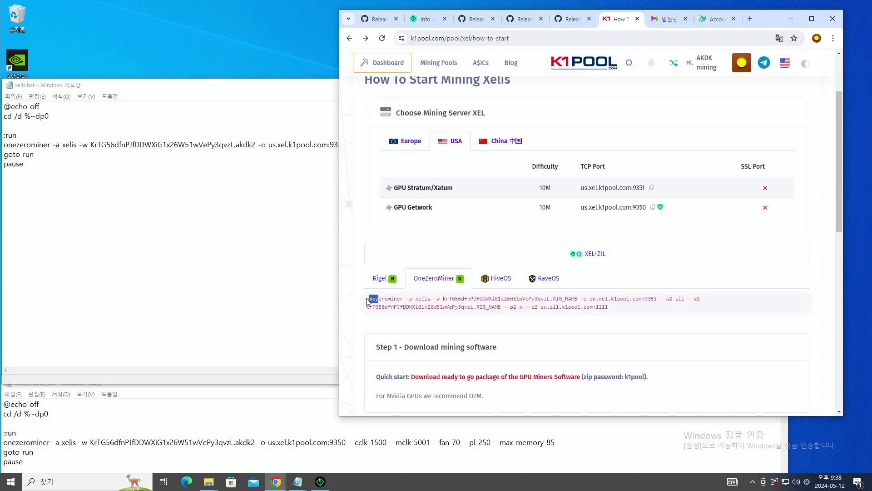
{"action": "left_click_drag", "start_coordinate": [368, 300], "coordinate": [659, 298]}
{"action": "key", "text": "ctrl+c"}
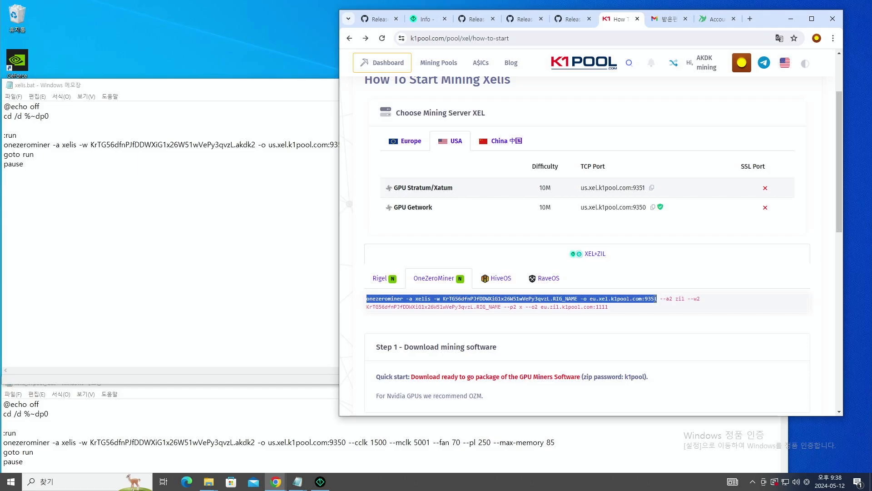
{"action": "left_click", "coordinate": [278, 243]}
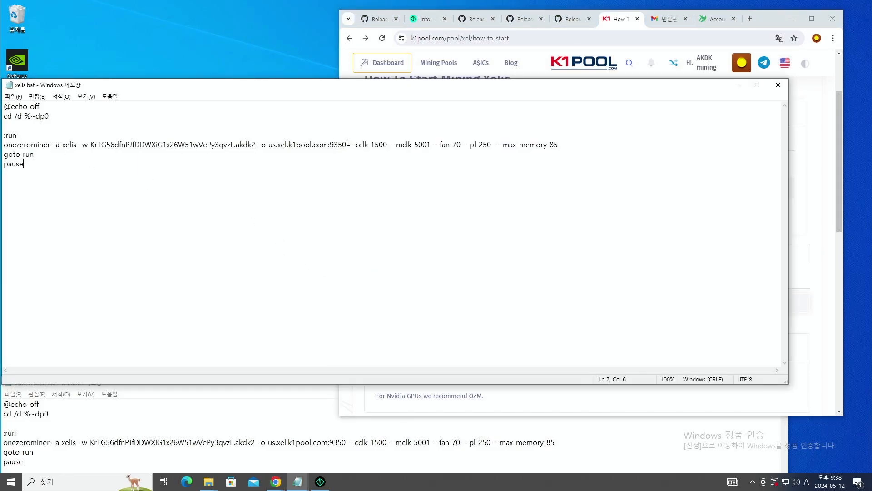
{"action": "left_click_drag", "start_coordinate": [346, 144], "coordinate": [4, 144]}
{"action": "key", "text": "ctrl+v"}
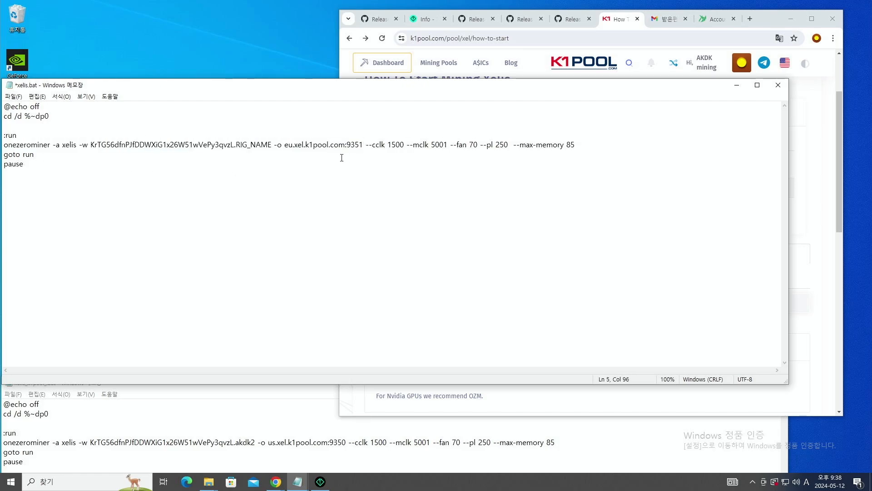
- Check the command's wallet address against the K1Pool account wallet ID
{"action": "double_click", "coordinate": [260, 146]}
{"action": "left_click_drag", "start_coordinate": [236, 145], "coordinate": [271, 146]}
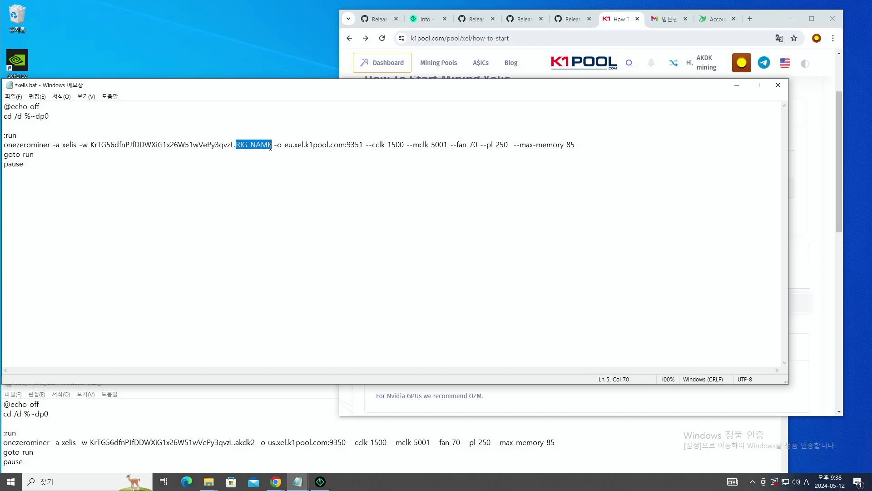
{"action": "double_click", "coordinate": [188, 144]}
{"action": "left_click", "coordinate": [198, 144]}
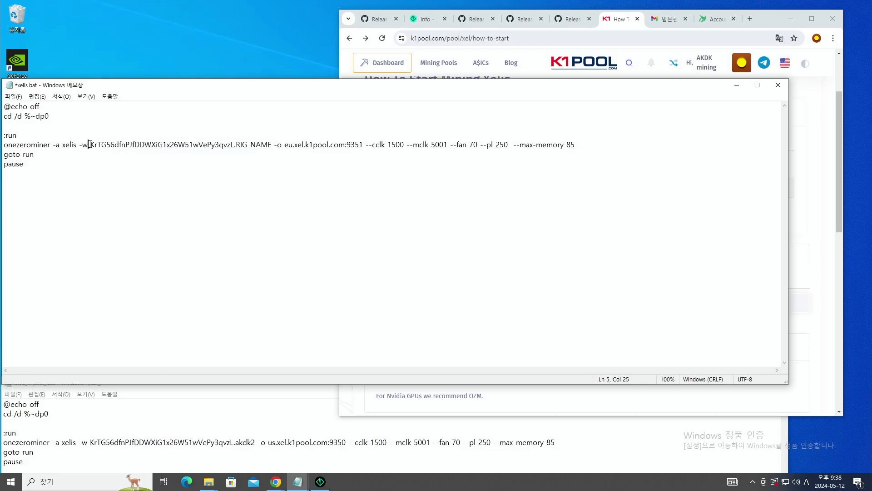
{"action": "left_click_drag", "start_coordinate": [89, 144], "coordinate": [235, 144]}
{"action": "left_click", "coordinate": [742, 61]}
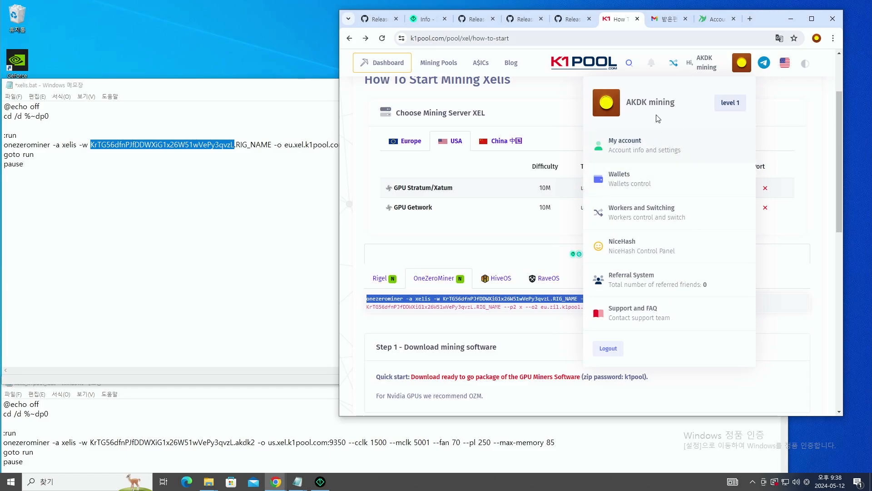
{"action": "left_click", "coordinate": [615, 143]}
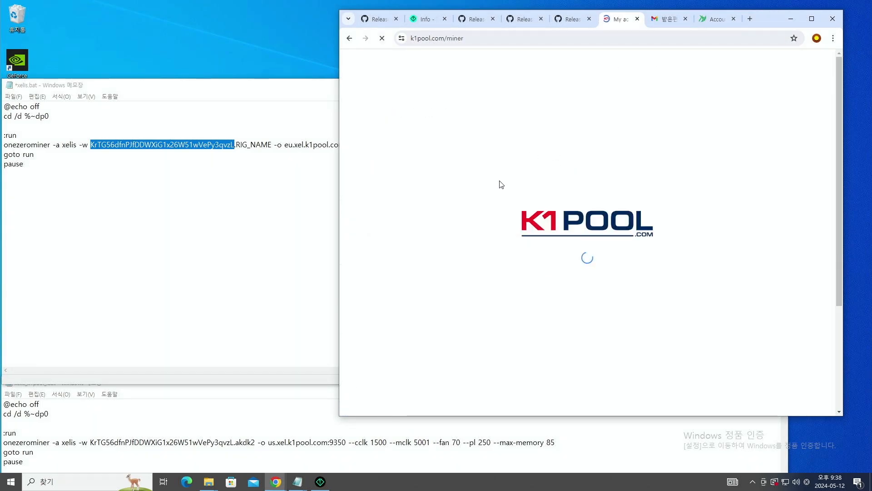
{"action": "double_click", "coordinate": [577, 234]}
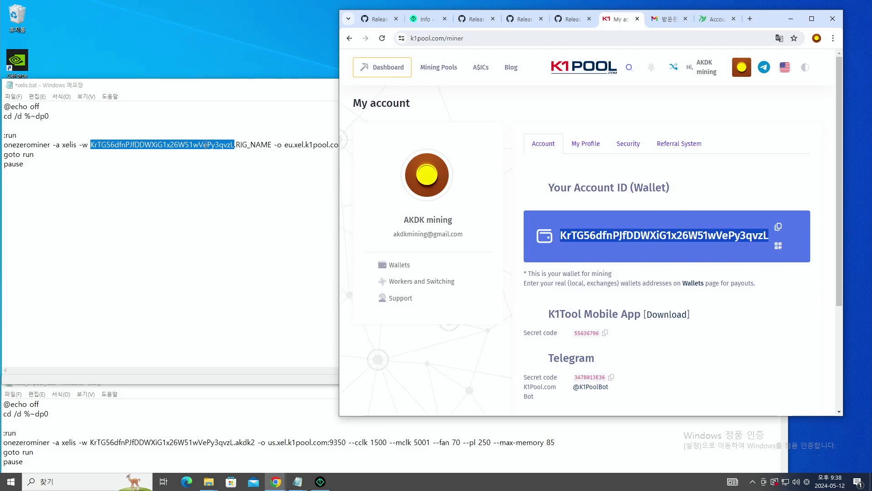
- Replace the RIG_NAME placeholder with the worker name akdk2
{"action": "double_click", "coordinate": [246, 146]}
{"action": "double_click", "coordinate": [236, 145]}
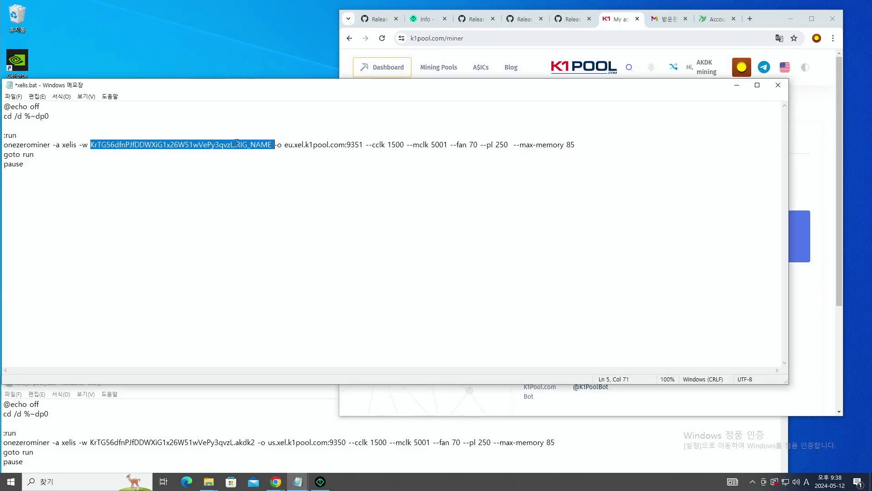
{"action": "left_click", "coordinate": [236, 144]}
{"action": "left_click_drag", "start_coordinate": [237, 144], "coordinate": [272, 146]}
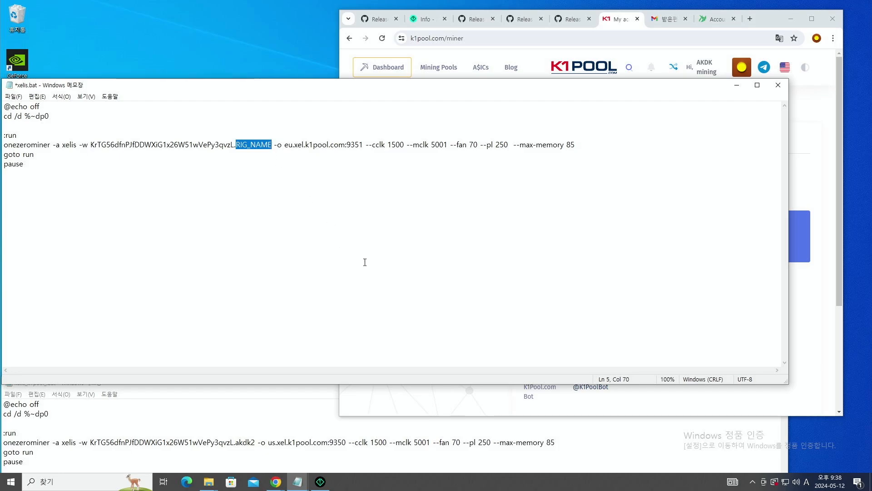
{"action": "type", "text": "akdk"}
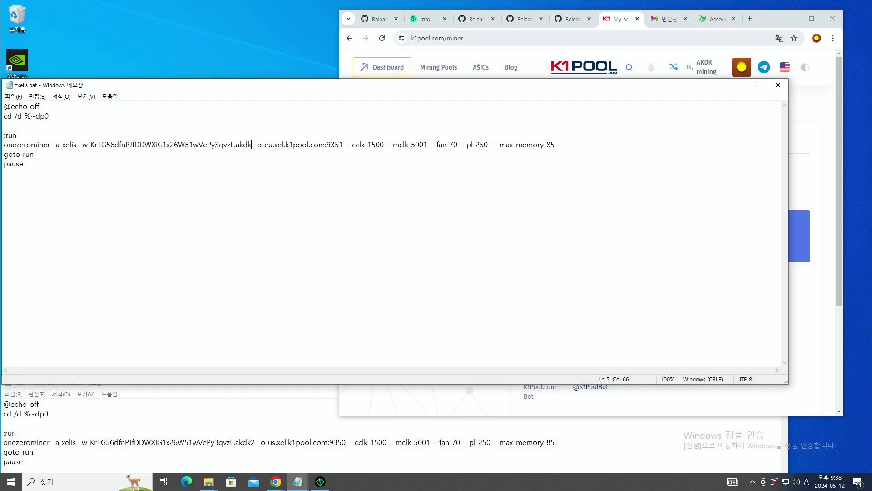
{"action": "type", "text": "2"}
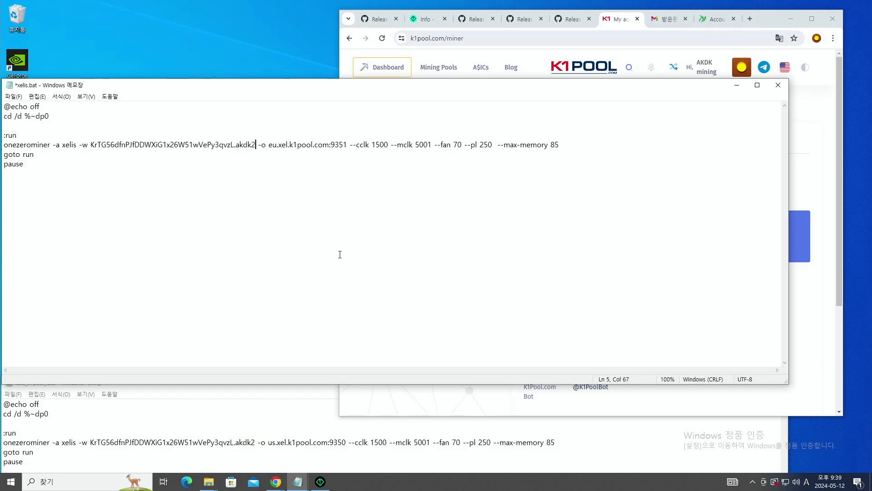
- Change the server port from 9351 to 9350
{"action": "left_click_drag", "start_coordinate": [273, 145], "coordinate": [341, 152]}
{"action": "left_click", "coordinate": [340, 145]}
{"action": "left_click", "coordinate": [353, 38]}
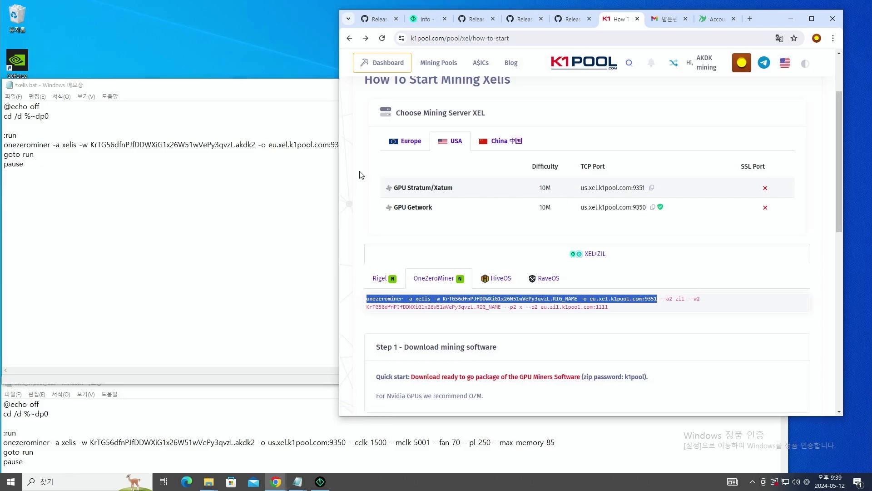
{"action": "key", "text": "alt+Tab"}
{"action": "left_click", "coordinate": [345, 145]}
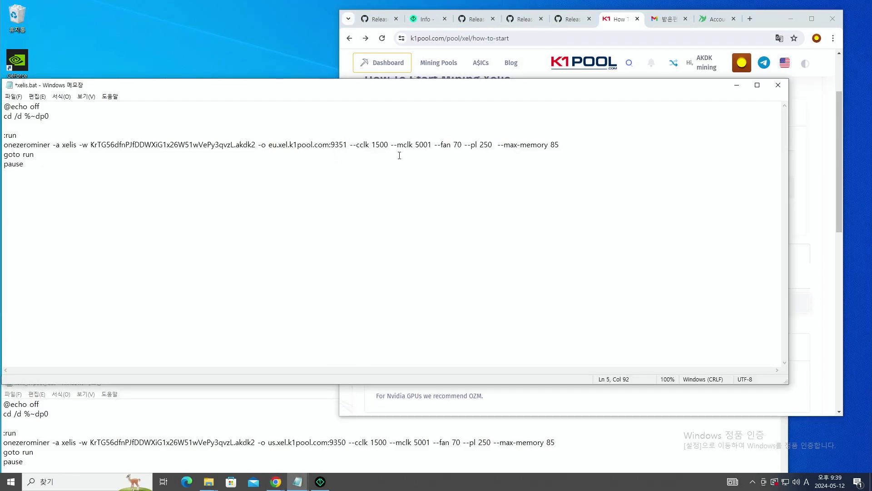
{"action": "key", "text": "shift+Right"}
{"action": "type", "text": "0"}
- Delete the extra space before --max-memory, keeping the overclock options
{"action": "left_click_drag", "start_coordinate": [351, 145], "coordinate": [493, 144]}
{"action": "left_click", "coordinate": [494, 145]}
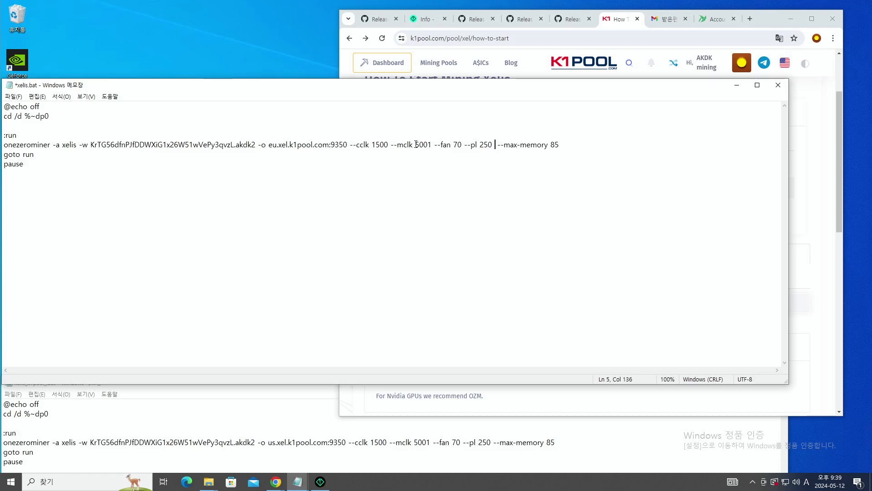
{"action": "key", "text": "Delete"}
- Save the script as xelis_k1pool_.bat with the All Files type
{"action": "left_click", "coordinate": [13, 96]}
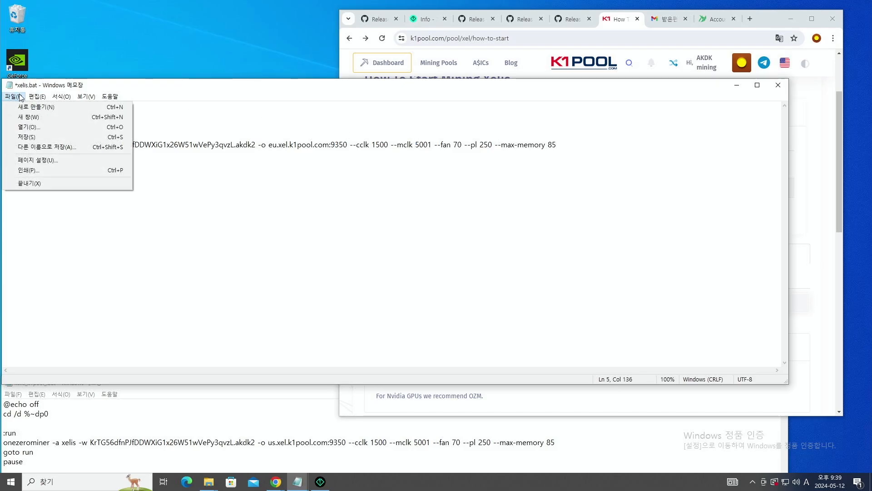
{"action": "left_click", "coordinate": [45, 147]}
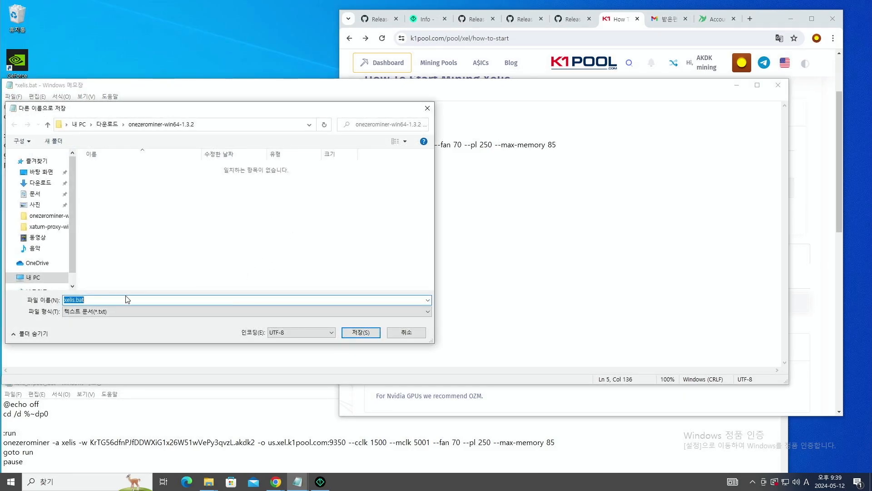
{"action": "left_click", "coordinate": [77, 300]}
{"action": "left_click", "coordinate": [86, 312]}
{"action": "left_click", "coordinate": [91, 327]}
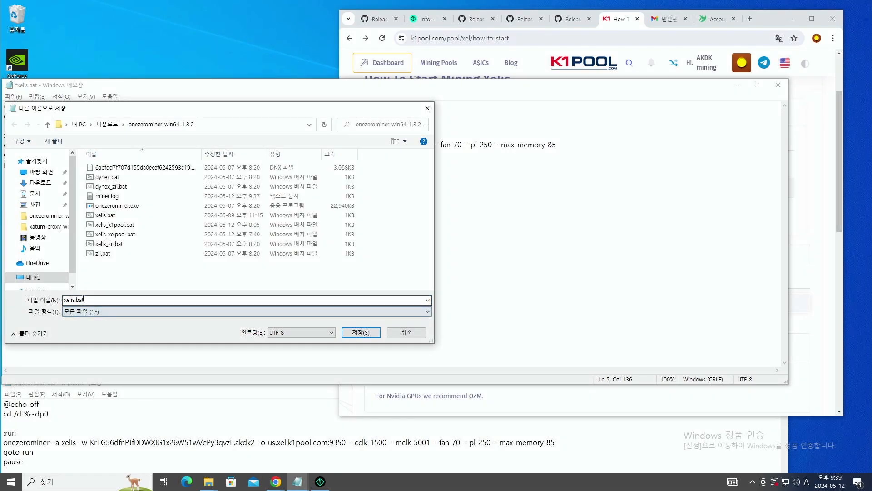
{"action": "left_click", "coordinate": [112, 225]}
{"action": "left_click", "coordinate": [95, 301]}
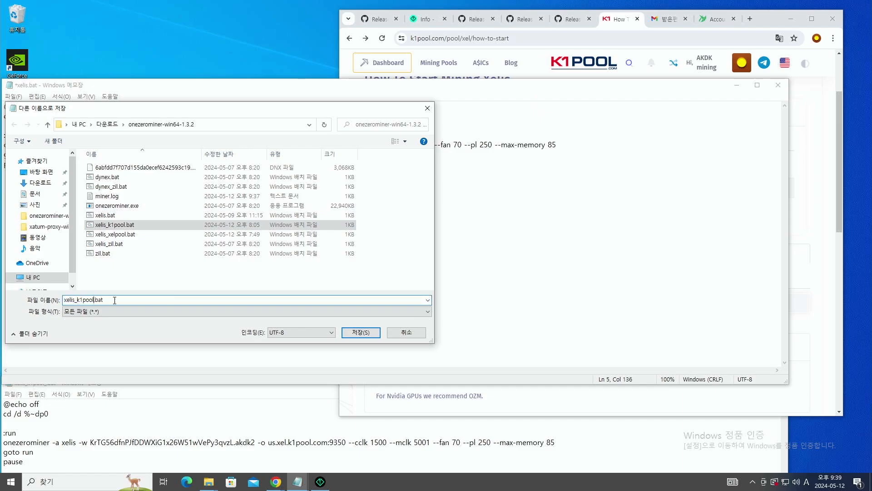
{"action": "type", "text": "_"}
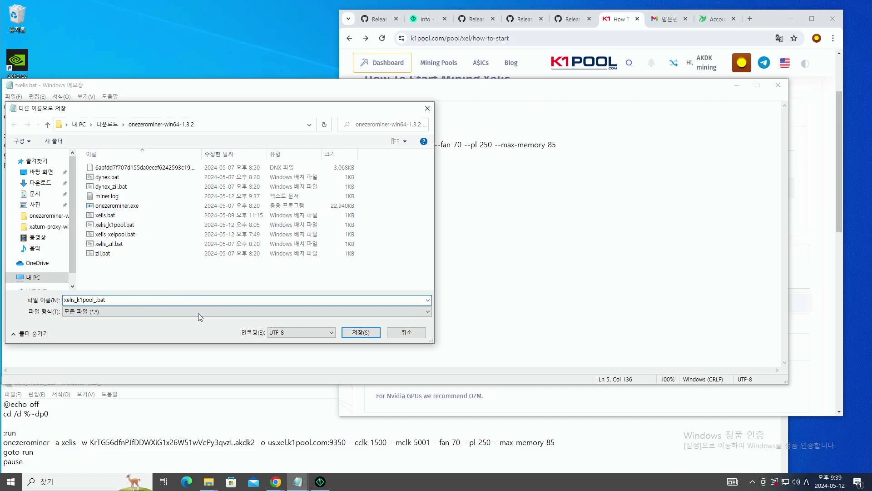
{"action": "left_click", "coordinate": [360, 334]}
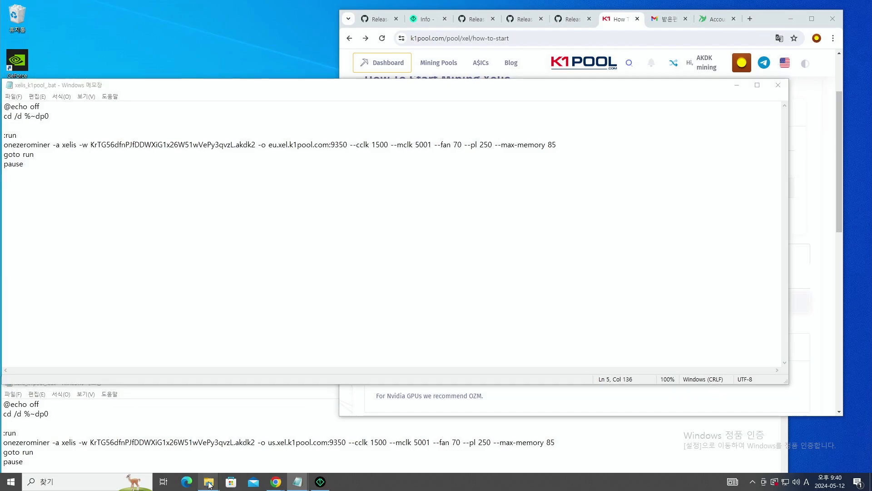
- Run xelis_k1pool_.bat as administrator via 관리자 권한으로 실행, approving the UAC prompt
{"action": "mouse_move", "coordinate": [208, 482]}
{"action": "left_click", "coordinate": [186, 455]}
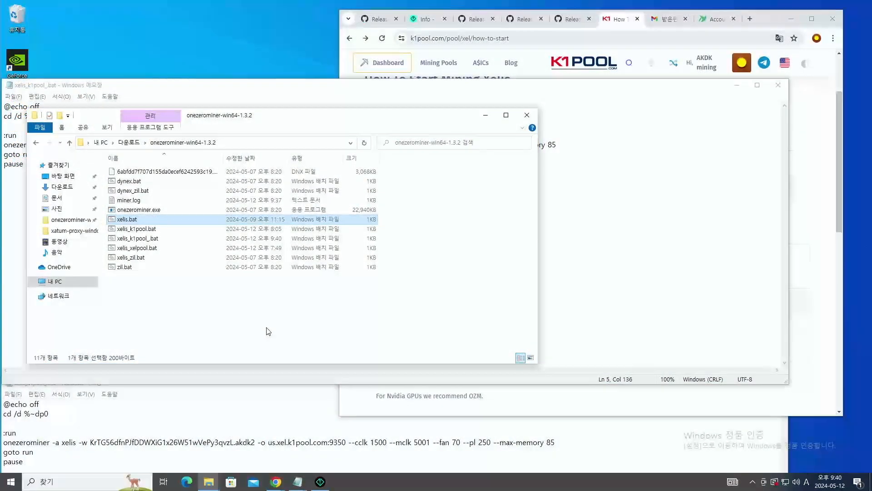
{"action": "left_click", "coordinate": [154, 238]}
{"action": "right_click", "coordinate": [155, 239]}
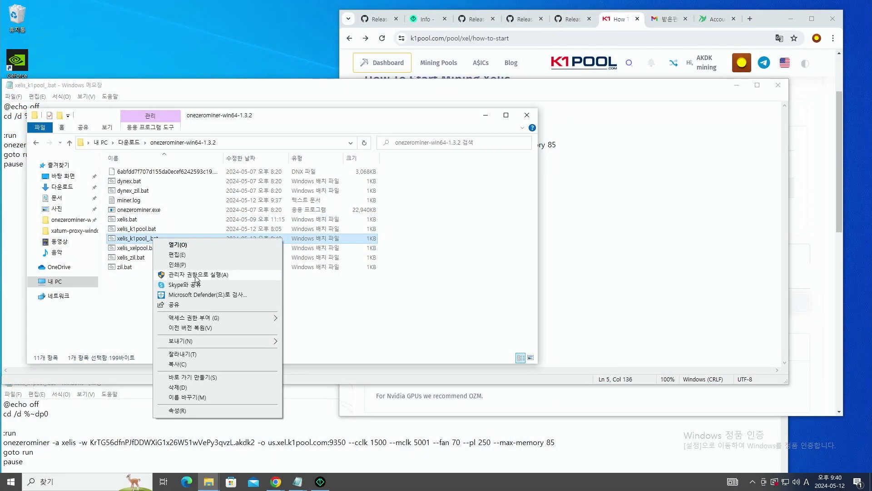
{"action": "left_click", "coordinate": [193, 276]}
{"action": "left_click", "coordinate": [355, 297]}
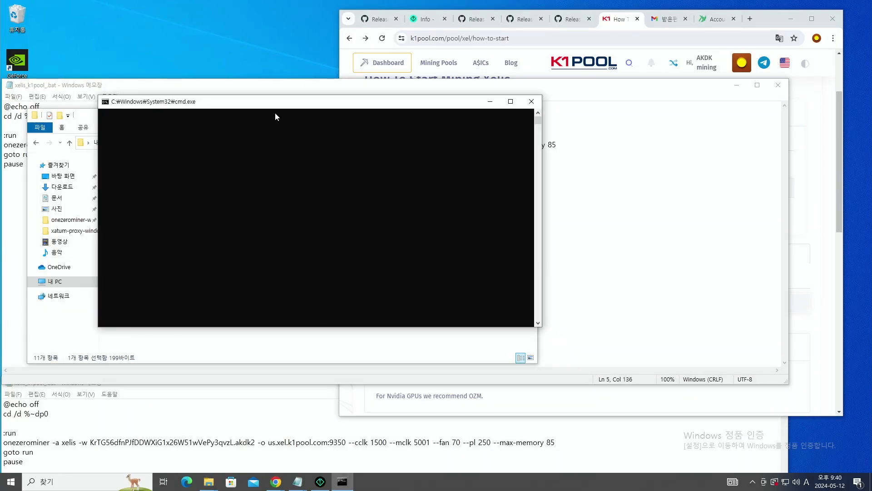
{"action": "left_click_drag", "start_coordinate": [280, 107], "coordinate": [195, 76]}
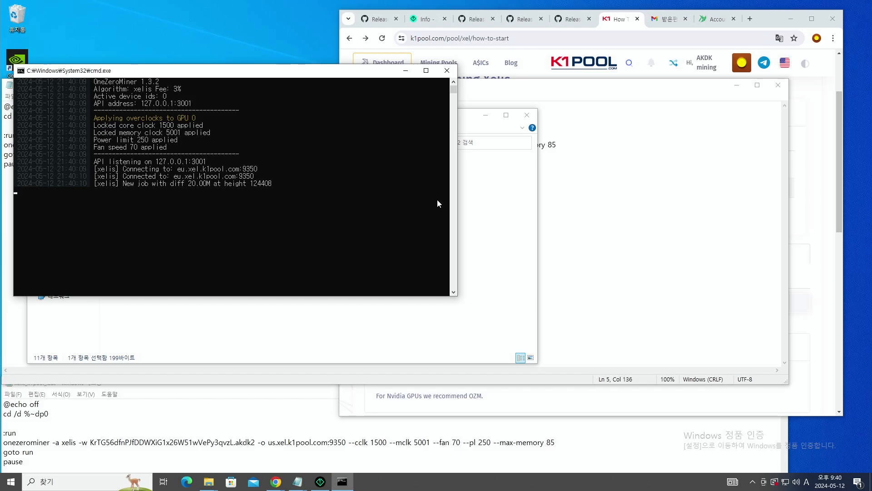
- Open the K1Pool dashboard and check My Workers for the active Xelis worker at 855.55 KH/s
{"action": "left_click", "coordinate": [835, 177]}
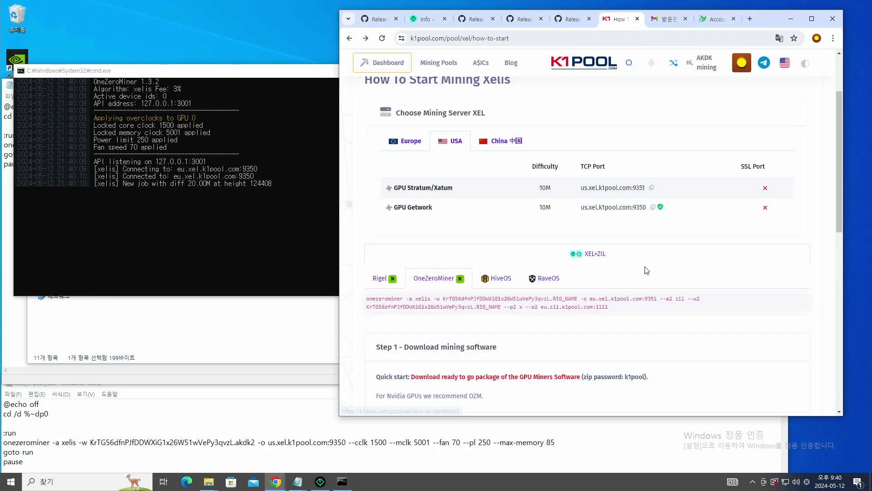
{"action": "left_click", "coordinate": [580, 65]}
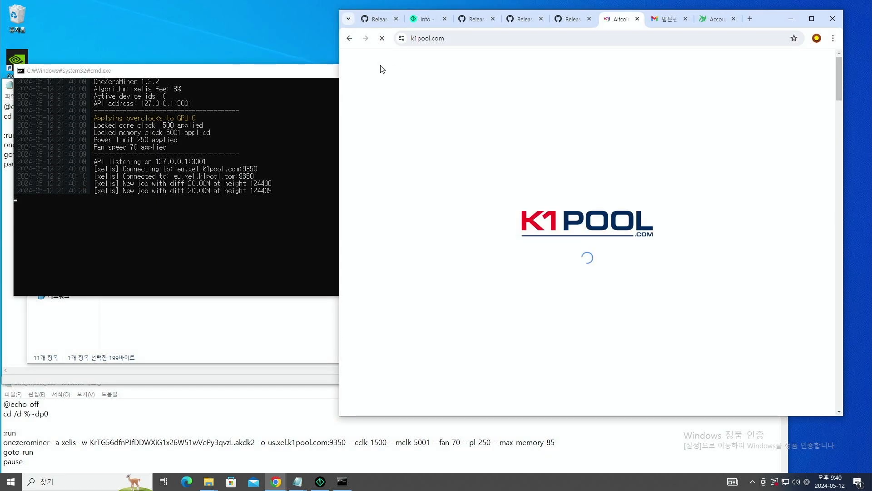
{"action": "left_click", "coordinate": [382, 67]}
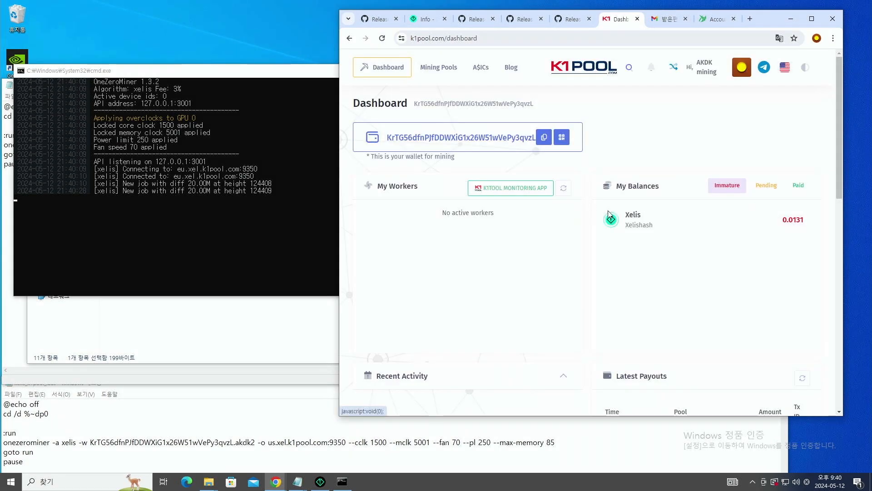
{"action": "scroll", "coordinate": [653, 158], "scroll_direction": "down", "scroll_amount": 2}
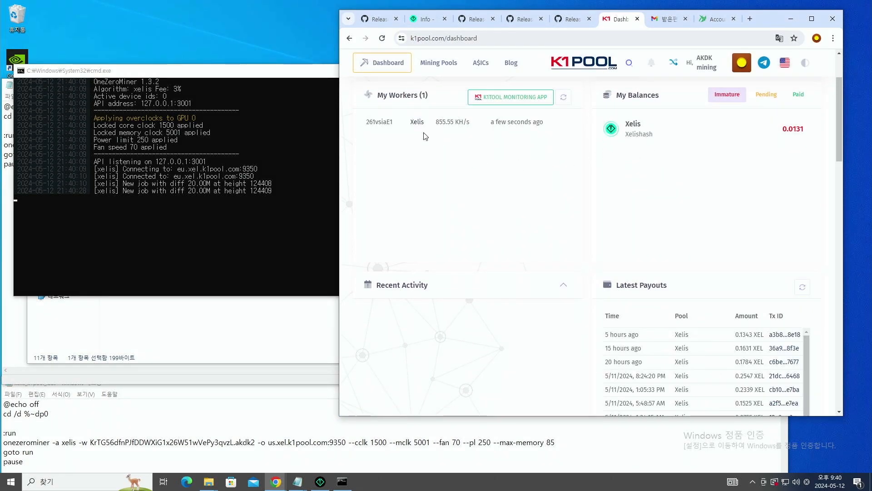
{"action": "scroll", "coordinate": [412, 147], "scroll_direction": "up", "scroll_amount": 2}
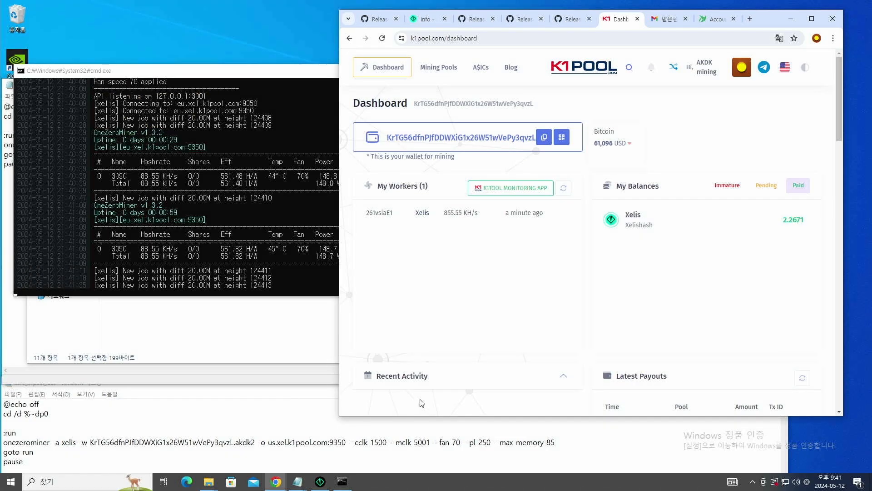
- Move the Genesix Wallet aside and review its incoming and outgoing transaction history
{"action": "left_click", "coordinate": [320, 484]}
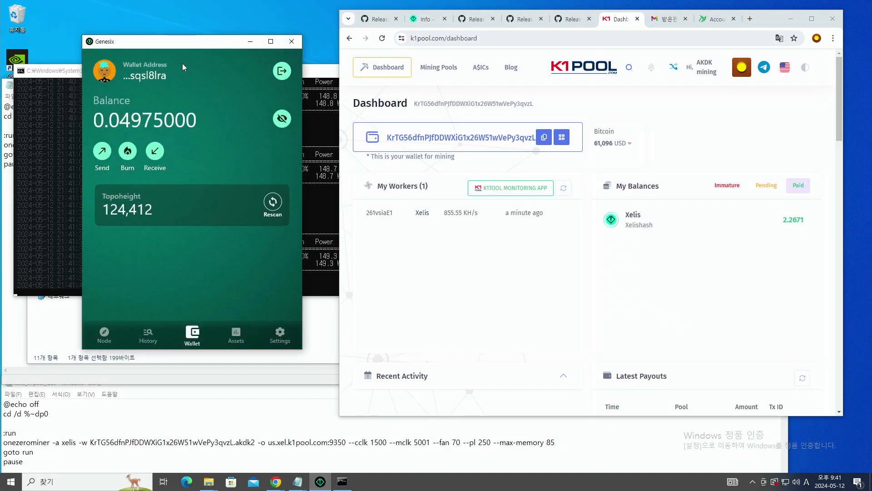
{"action": "left_click_drag", "start_coordinate": [184, 48], "coordinate": [699, 111]}
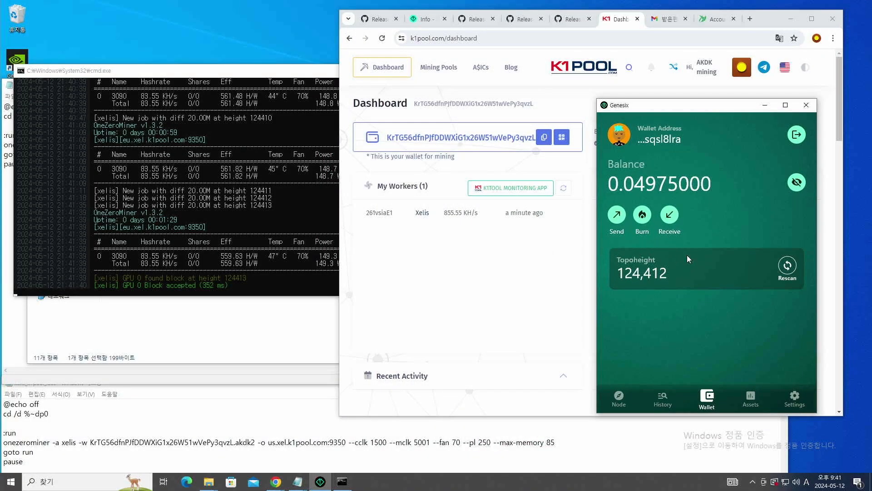
{"action": "left_click", "coordinate": [662, 399]}
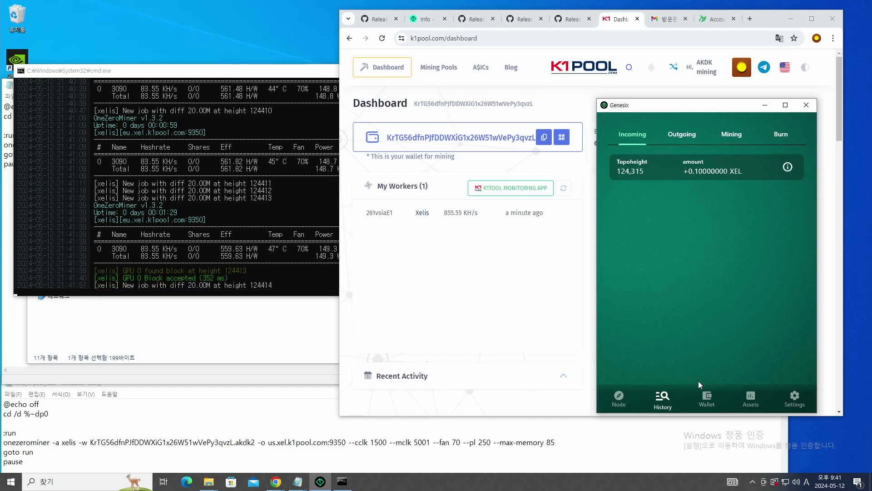
{"action": "left_click", "coordinate": [681, 134]}
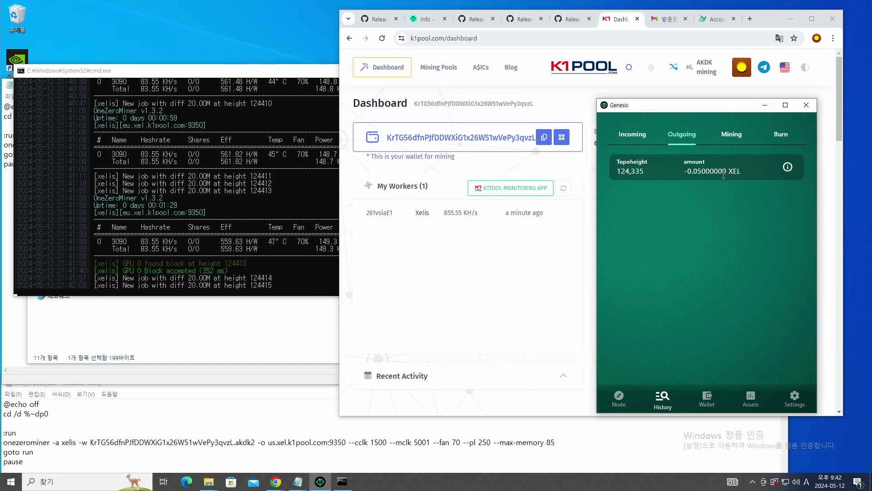
{"action": "left_click", "coordinate": [632, 134]}
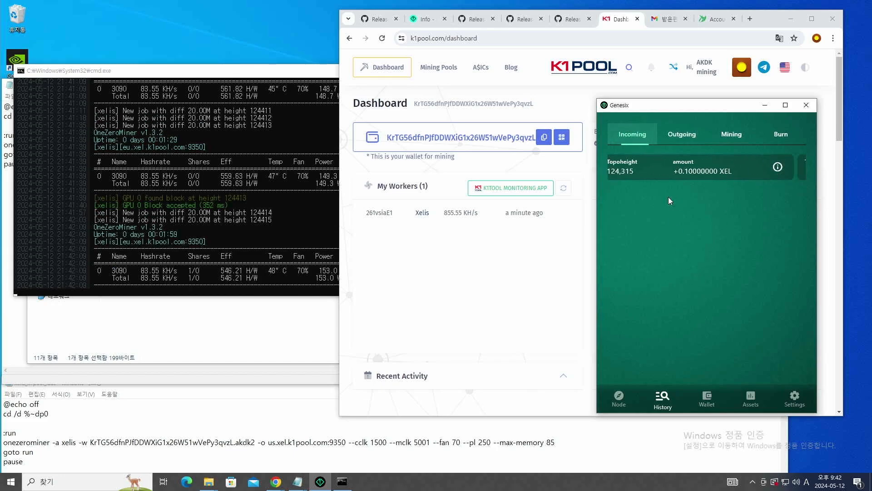
- Check the node status, return to the 0.04975000 XEL balance, and shift the wallet aside
{"action": "left_click", "coordinate": [618, 398]}
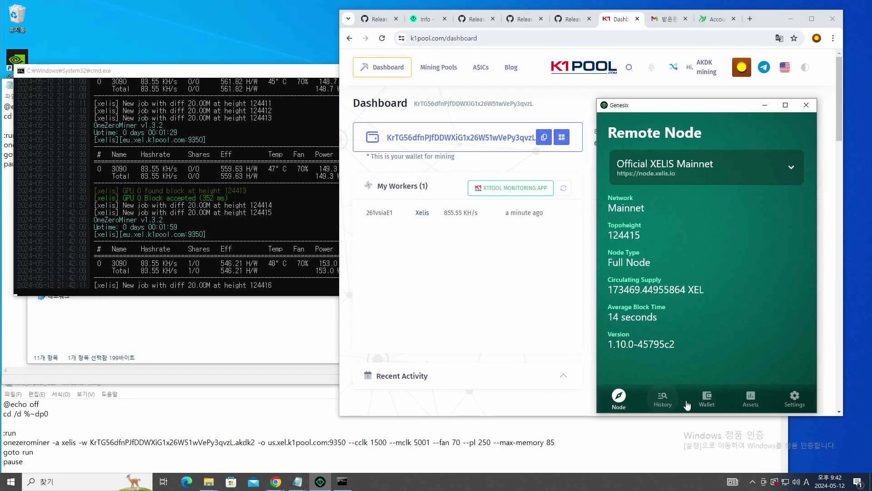
{"action": "left_click", "coordinate": [714, 400]}
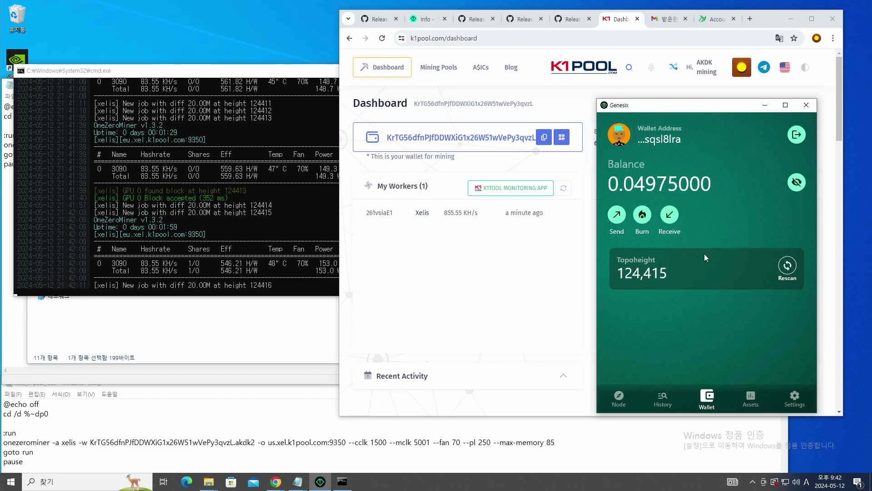
{"action": "left_click_drag", "start_coordinate": [703, 111], "coordinate": [744, 144]}
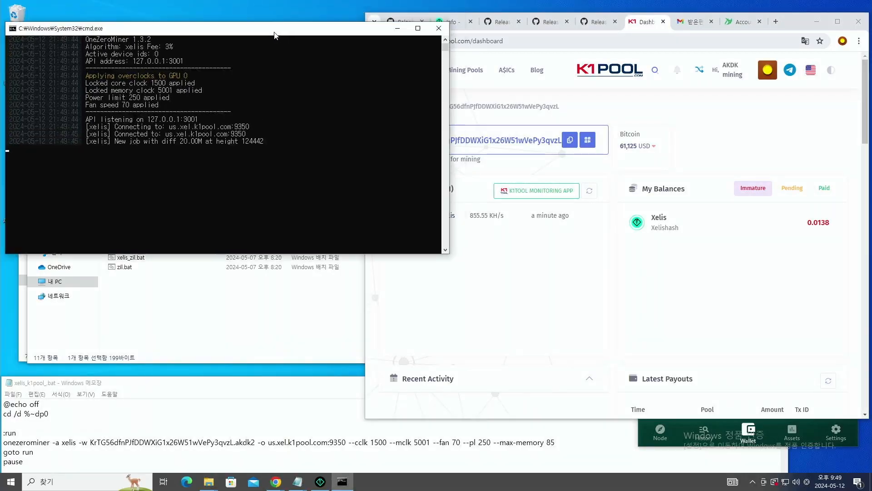
- Raise and enlarge the miner log window, then bring the K1Pool dashboard forward
{"action": "left_click_drag", "start_coordinate": [274, 36], "coordinate": [277, 25]}
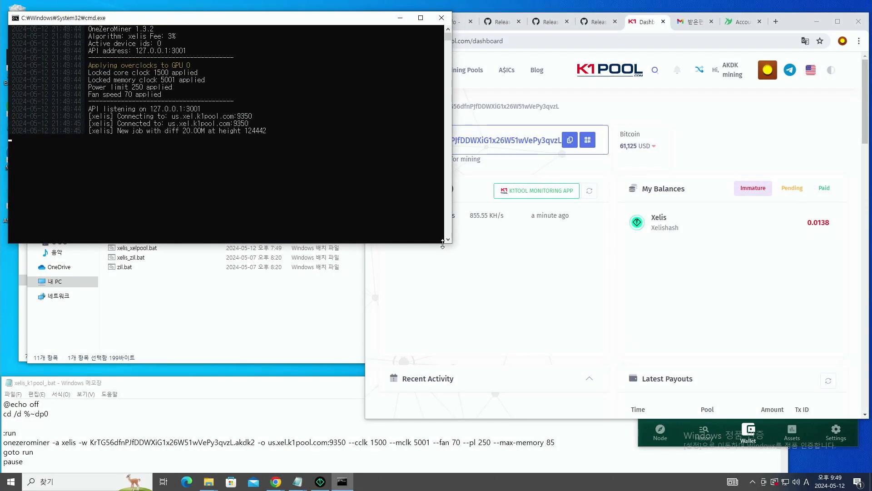
{"action": "left_click_drag", "start_coordinate": [447, 243], "coordinate": [447, 340]}
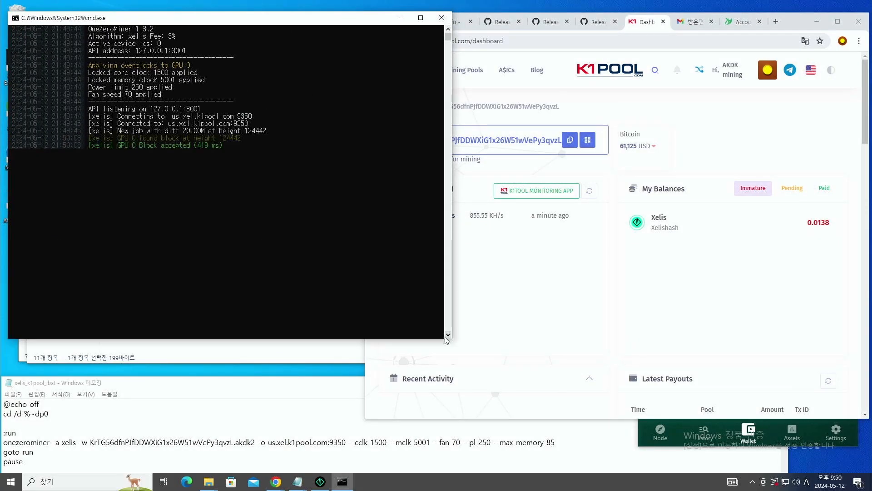
{"action": "left_click", "coordinate": [458, 241]}
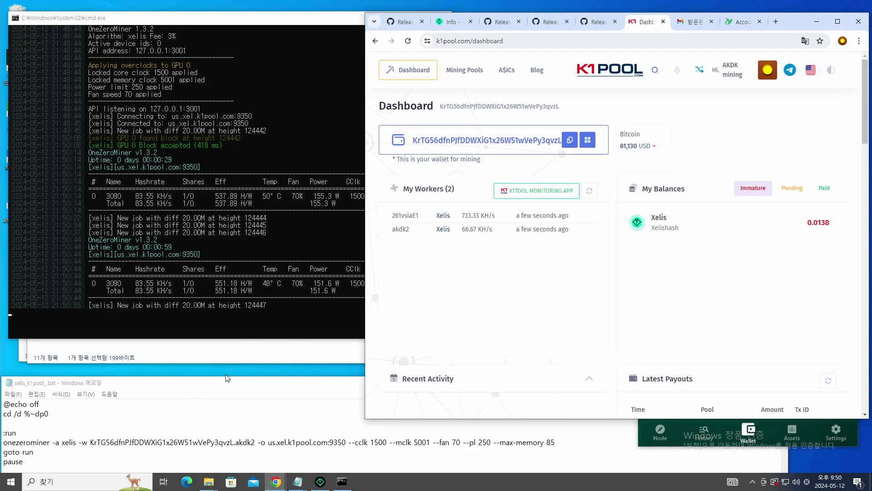
- Navigate from the K1Pool home page through Mining Pools to the Xelis pool page
{"action": "left_click", "coordinate": [222, 352]}
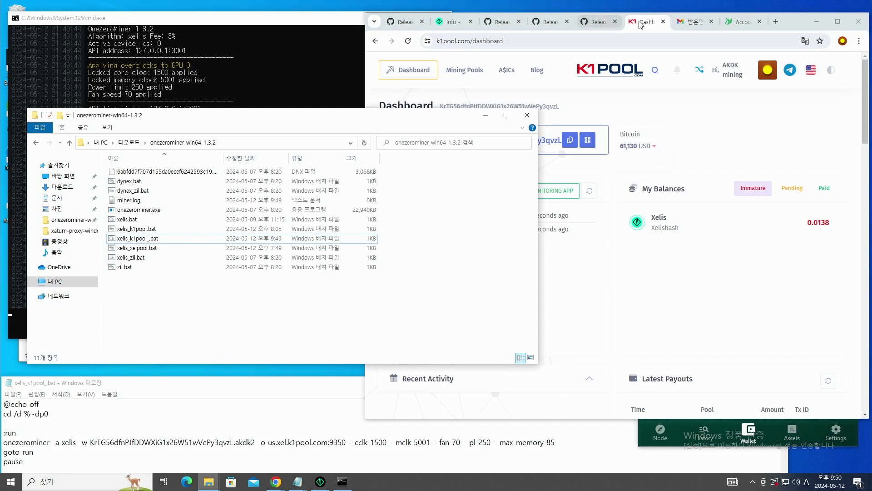
{"action": "left_click", "coordinate": [615, 73]}
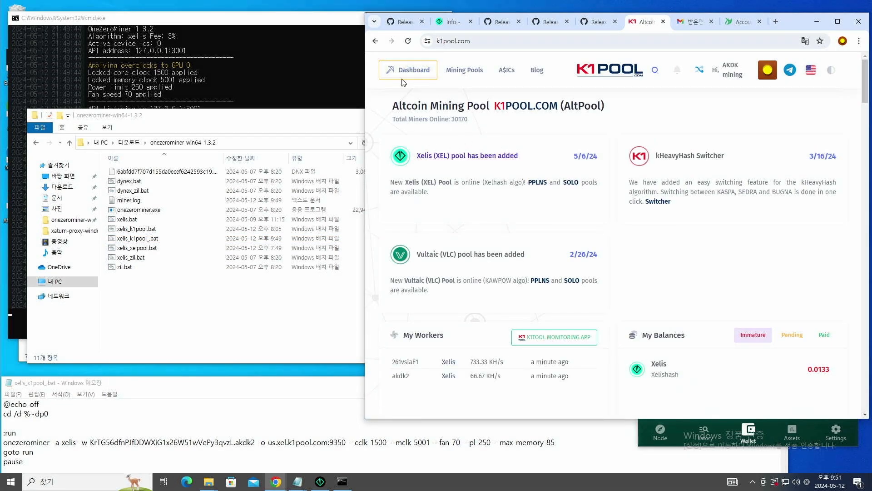
{"action": "left_click", "coordinate": [464, 70]}
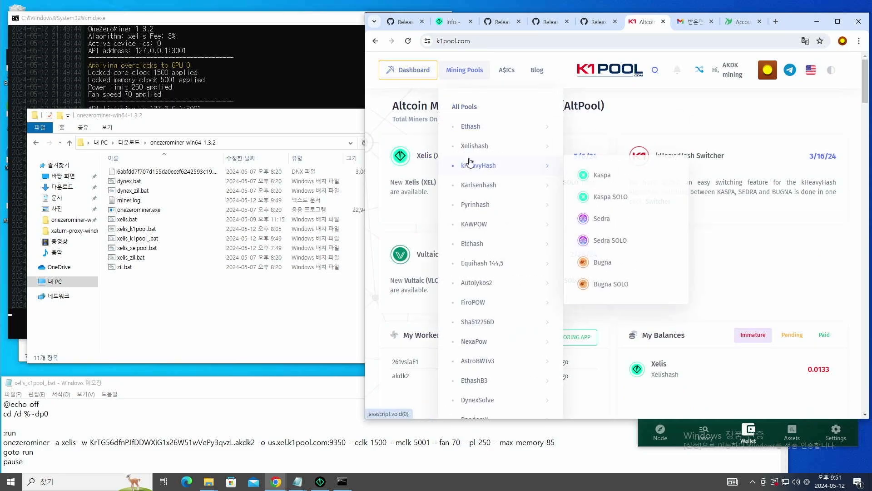
{"action": "mouse_move", "coordinate": [495, 150]}
{"action": "left_click", "coordinate": [592, 155]}
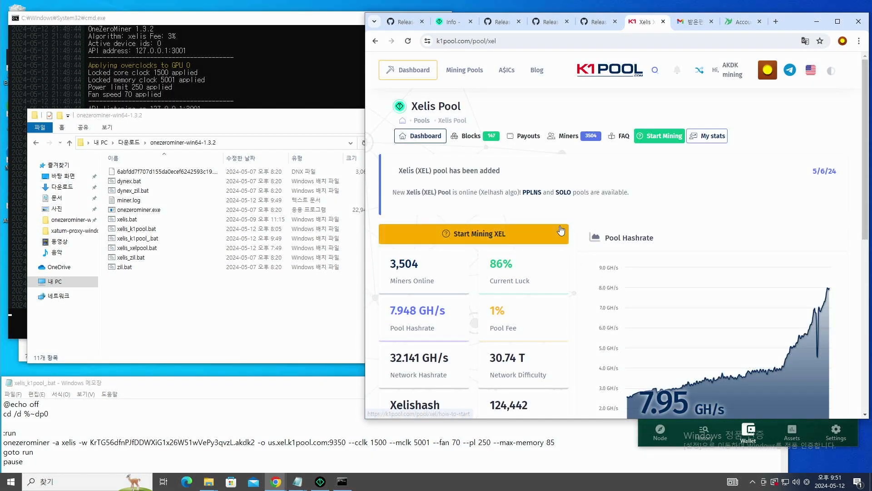
- Open the Start Mining Xelis guide, show the USA servers, and select the 'us.' prefix
{"action": "left_click", "coordinate": [664, 136]}
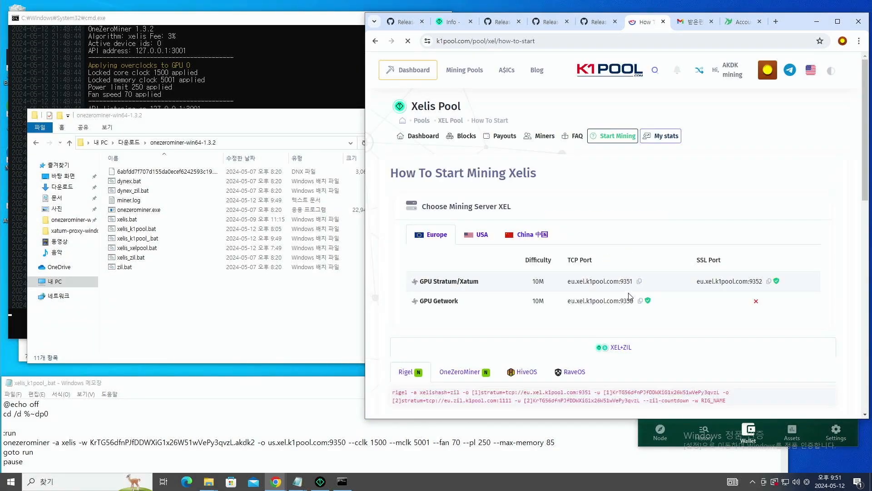
{"action": "scroll", "coordinate": [619, 296], "scroll_direction": "down", "scroll_amount": 1}
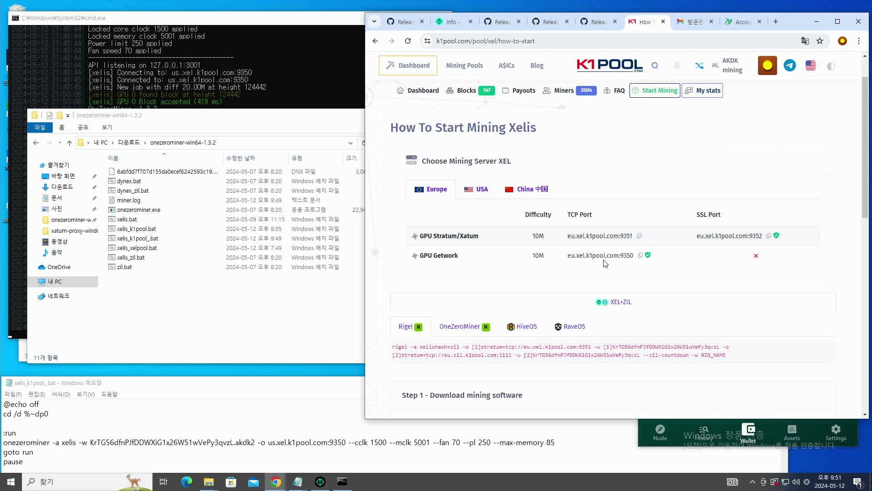
{"action": "left_click", "coordinate": [484, 188]}
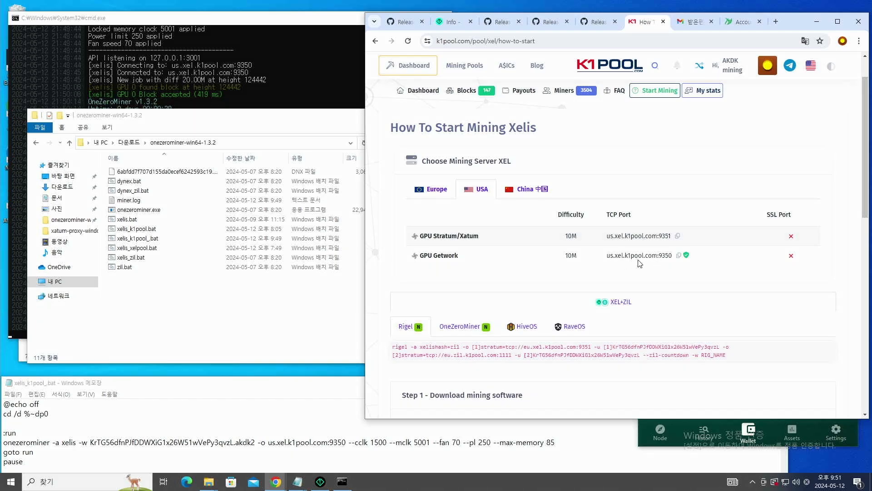
{"action": "left_click_drag", "start_coordinate": [607, 257], "coordinate": [618, 258]}
- Open xelis_k1pool_.bat in Notepad and select the 'us' prefix of the pool address
{"action": "right_click", "coordinate": [148, 243]}
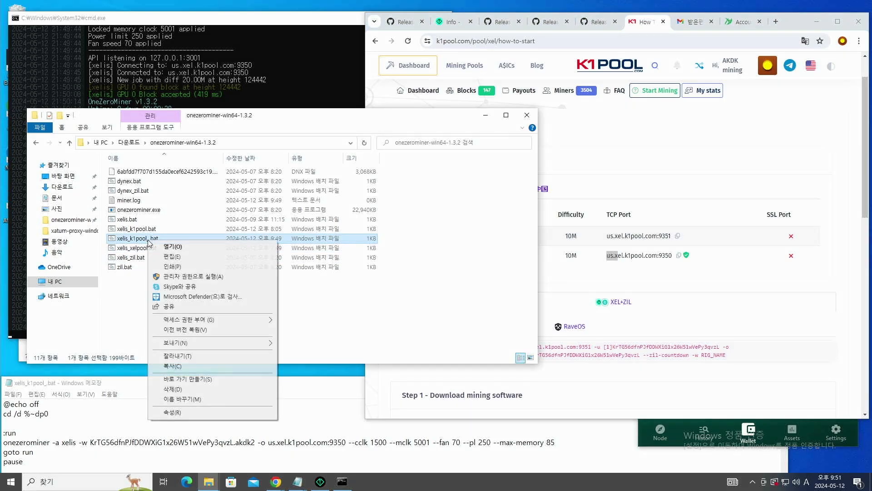
{"action": "left_click", "coordinate": [178, 260]}
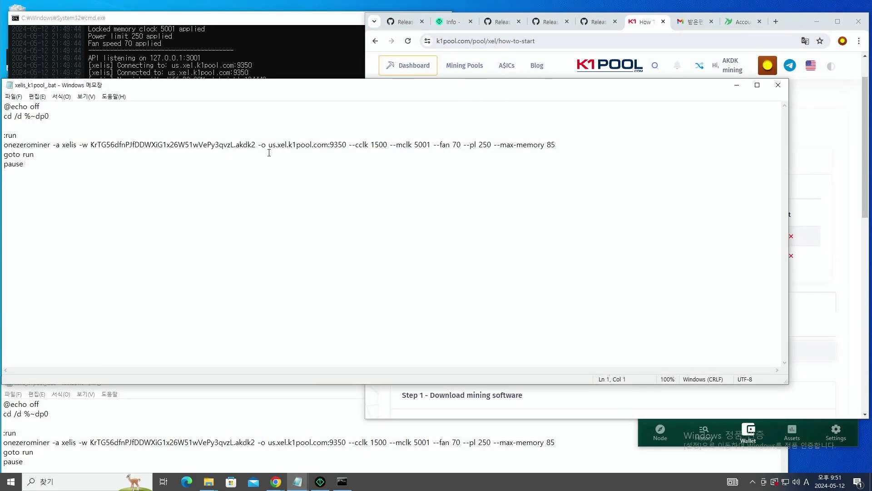
{"action": "left_click_drag", "start_coordinate": [271, 149], "coordinate": [275, 149]}
- Check the second worker's hashrate and row on the K1Pool dashboard
{"action": "left_click", "coordinate": [571, 73]}
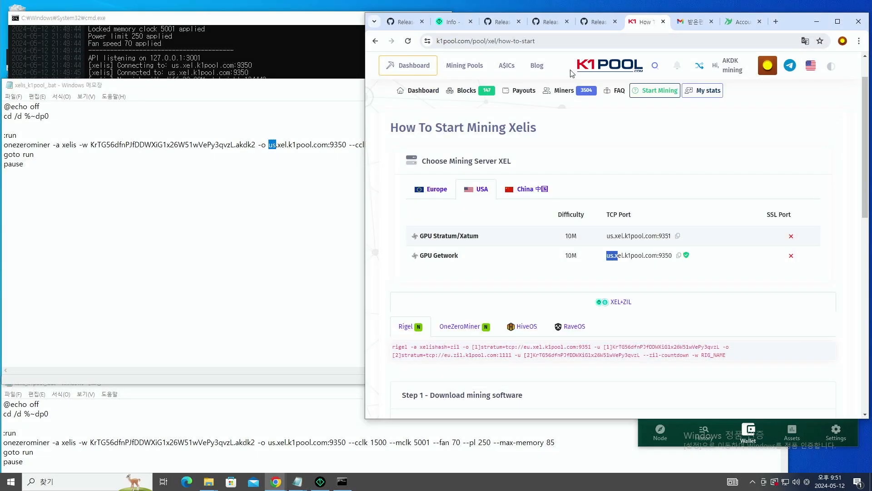
{"action": "left_click", "coordinate": [434, 67]}
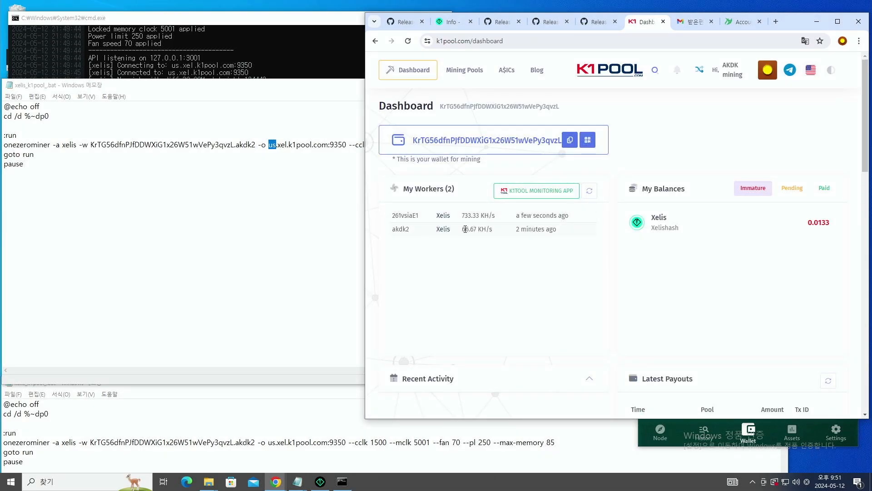
{"action": "left_click_drag", "start_coordinate": [461, 231], "coordinate": [397, 224]}
{"action": "left_click", "coordinate": [570, 233]}
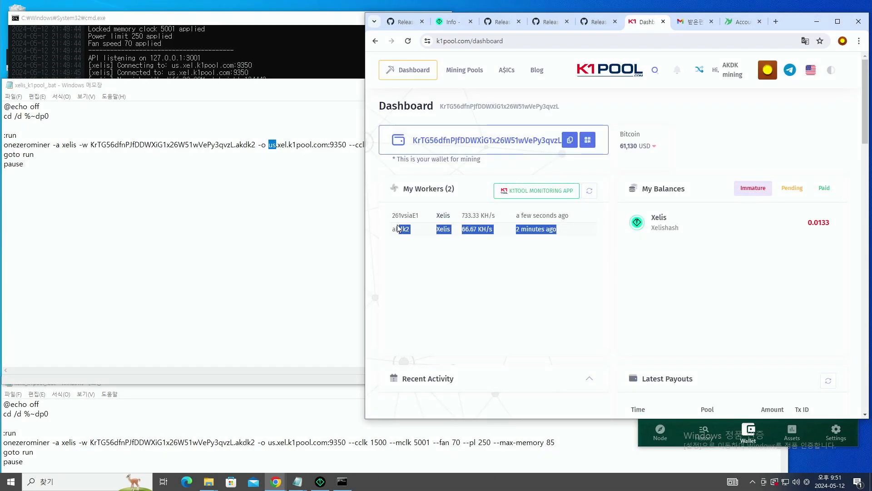
- Compare the batch file against the dashboard and reposition the Notepad window
{"action": "left_click", "coordinate": [297, 204]}
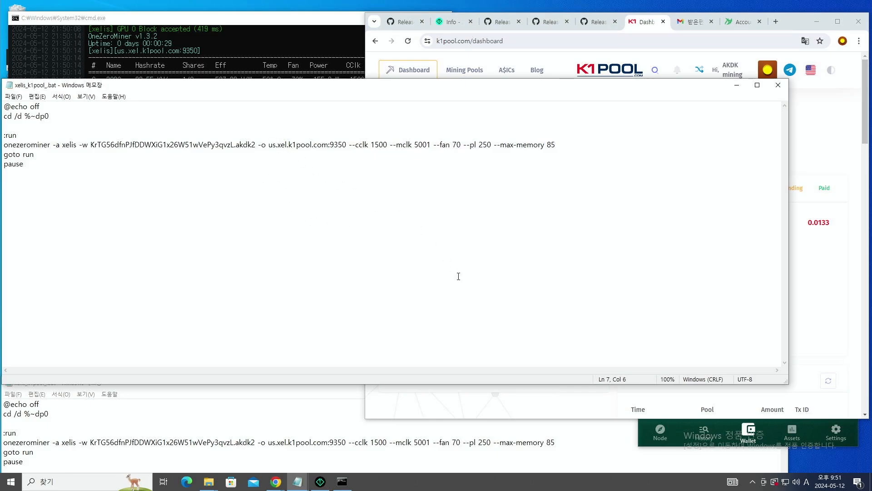
{"action": "left_click", "coordinate": [810, 153]}
{"action": "left_click", "coordinate": [246, 229]}
{"action": "left_click_drag", "start_coordinate": [430, 94], "coordinate": [449, 115]}
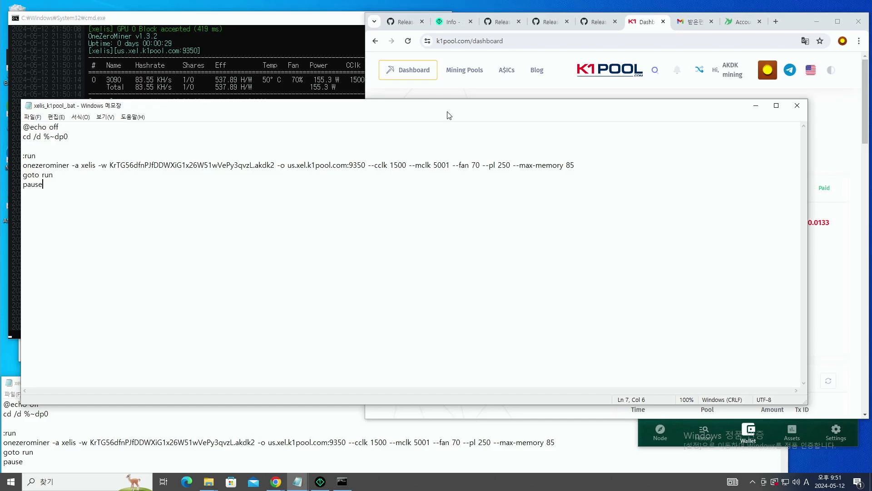
{"action": "left_click_drag", "start_coordinate": [440, 109], "coordinate": [428, 83]}
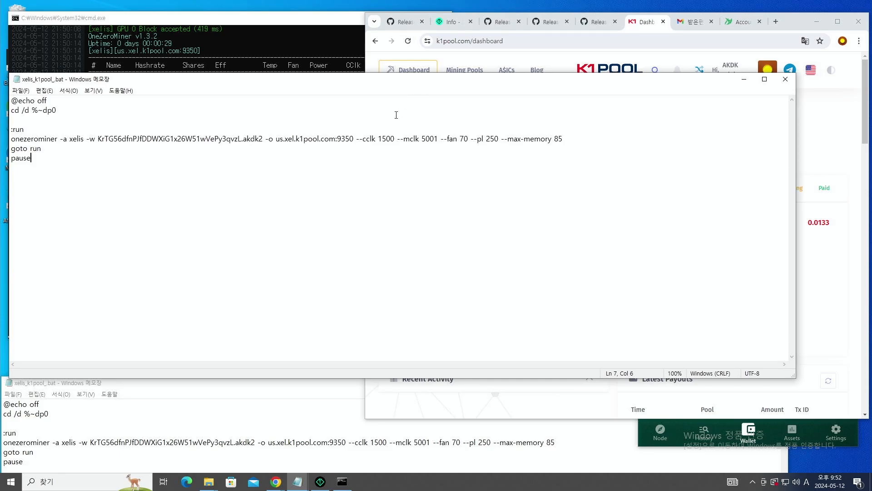